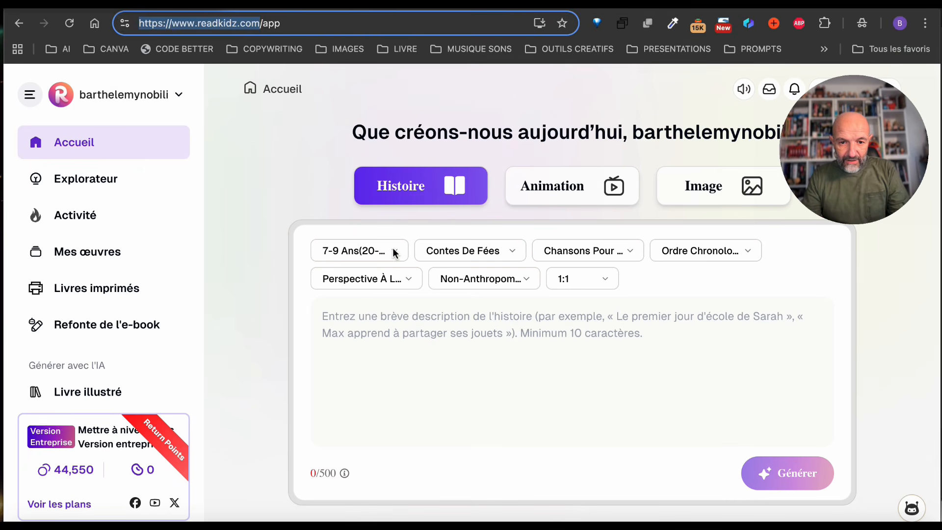
Step: Set the reader age to 7-9 Ans(20-26P), the story type to Contes De Fées and the story theme to Contes Américains
left_click(390, 251)
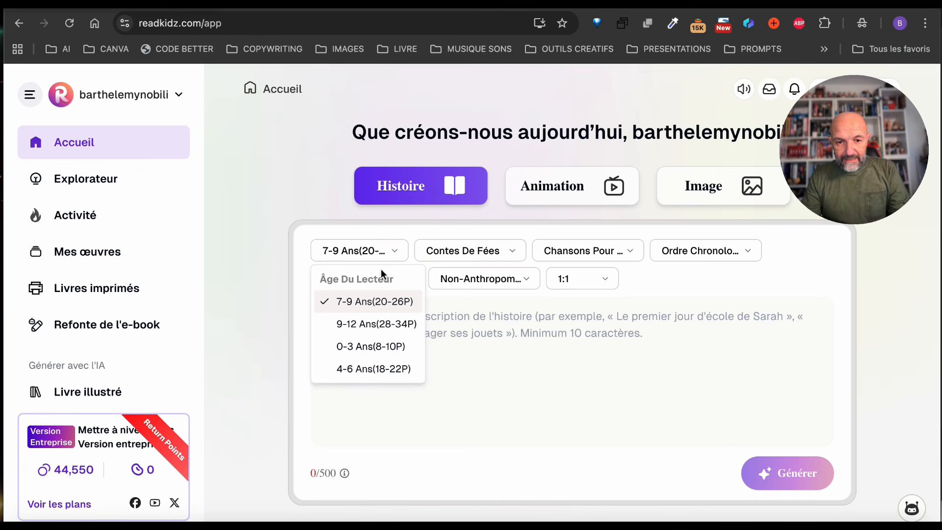
left_click(391, 304)
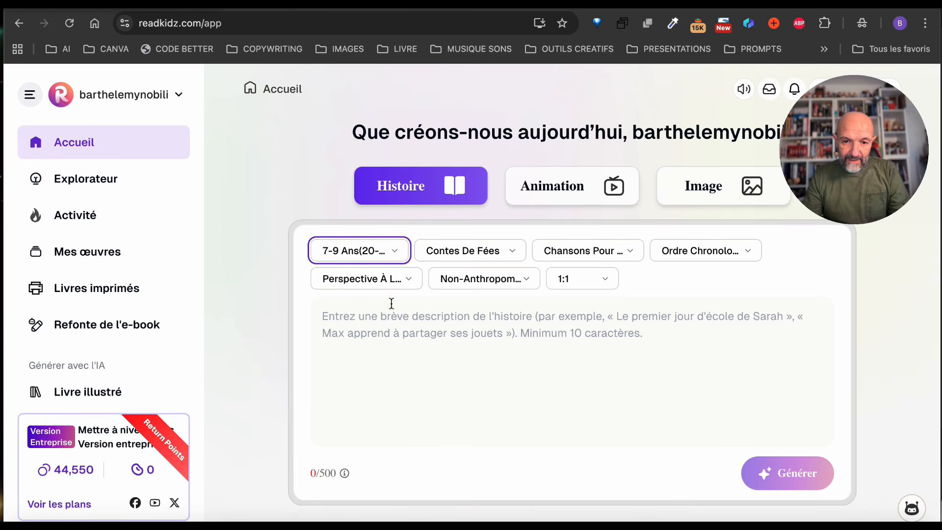
left_click(511, 255)
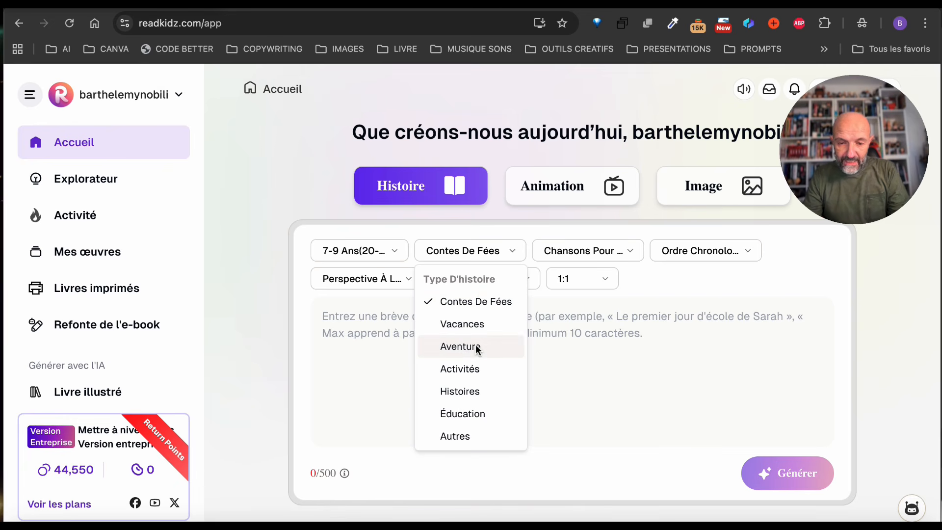
left_click(475, 301)
left_click(623, 252)
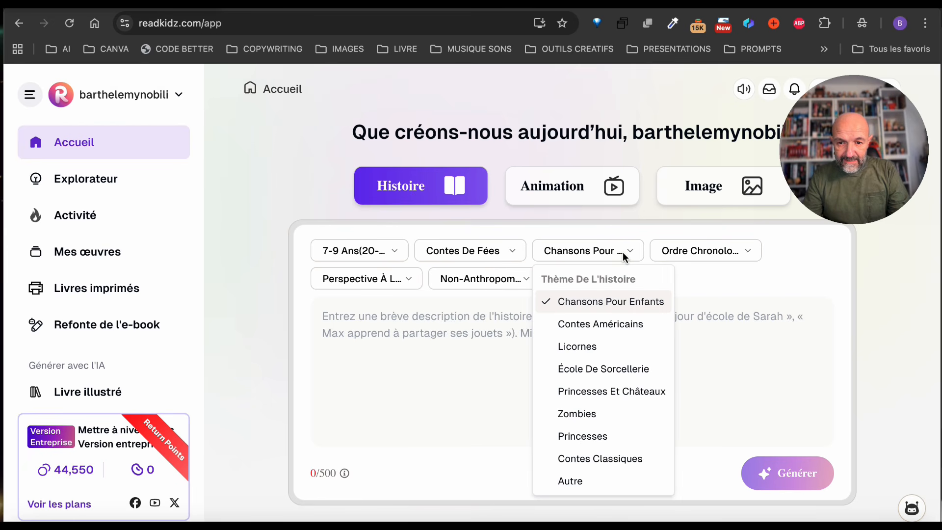
left_click(588, 325)
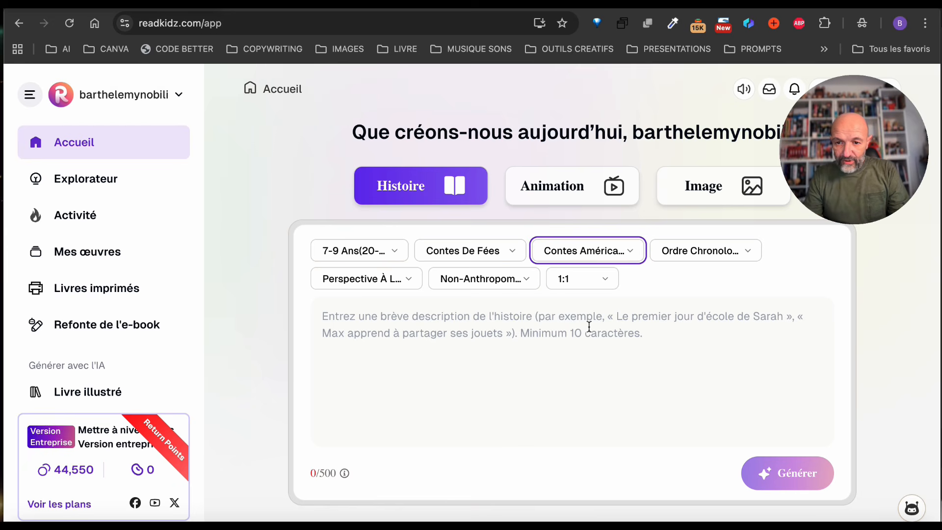
Step: Keep the narrative order as Ordre Chronologique and set the point of view to Perspective À La Première Personne
left_click(742, 259)
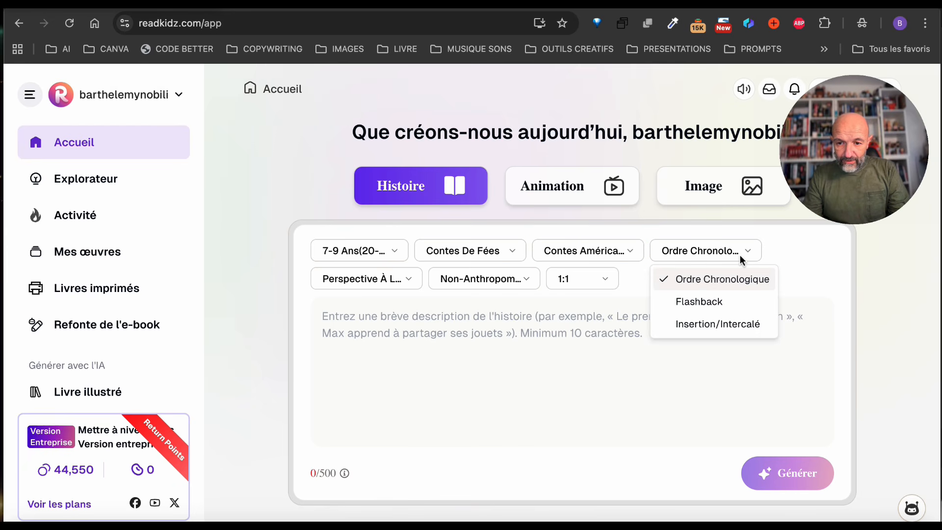
left_click(743, 260)
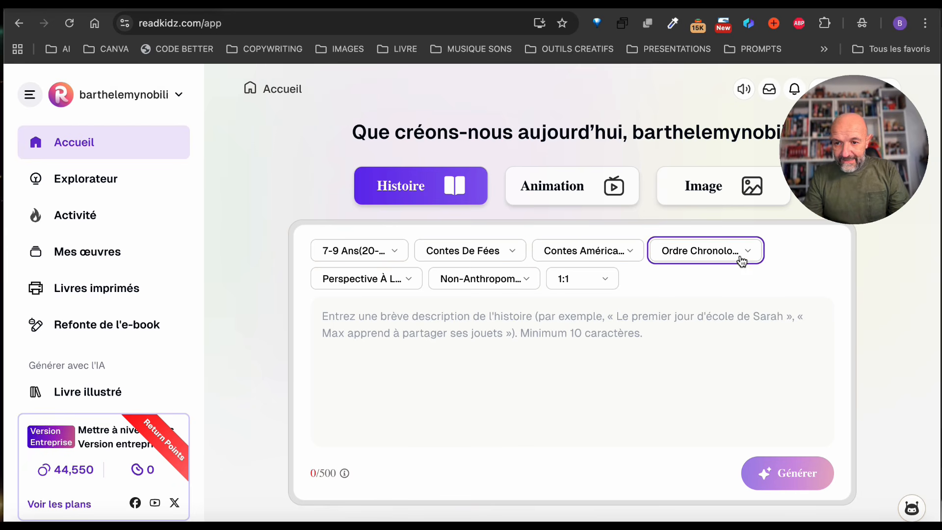
left_click(410, 282)
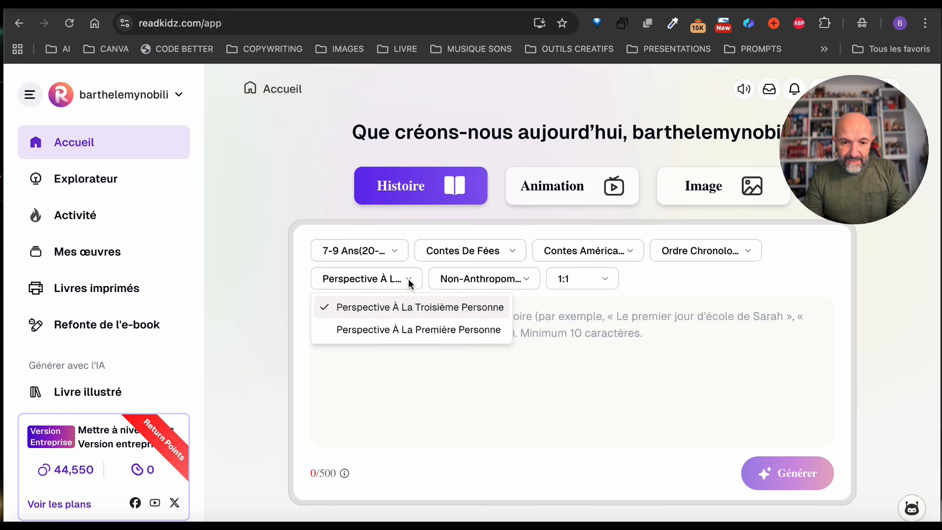
left_click(382, 330)
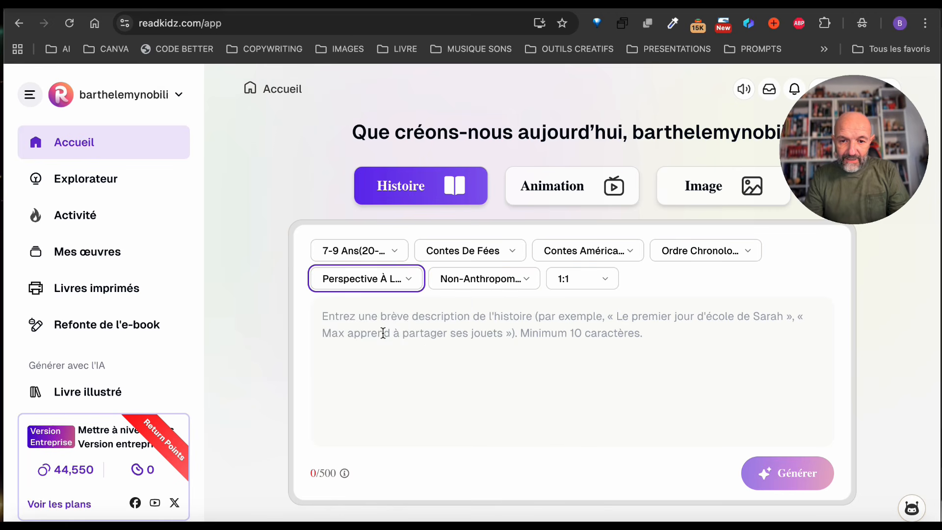
Step: Set the character type to Anthropomorphique and the aspect ratio to 16:9
left_click(528, 282)
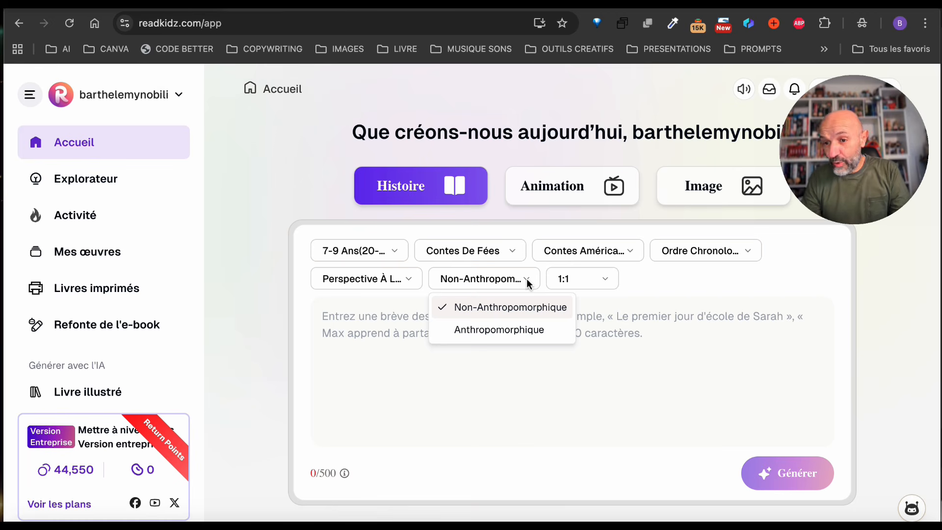
left_click(482, 329)
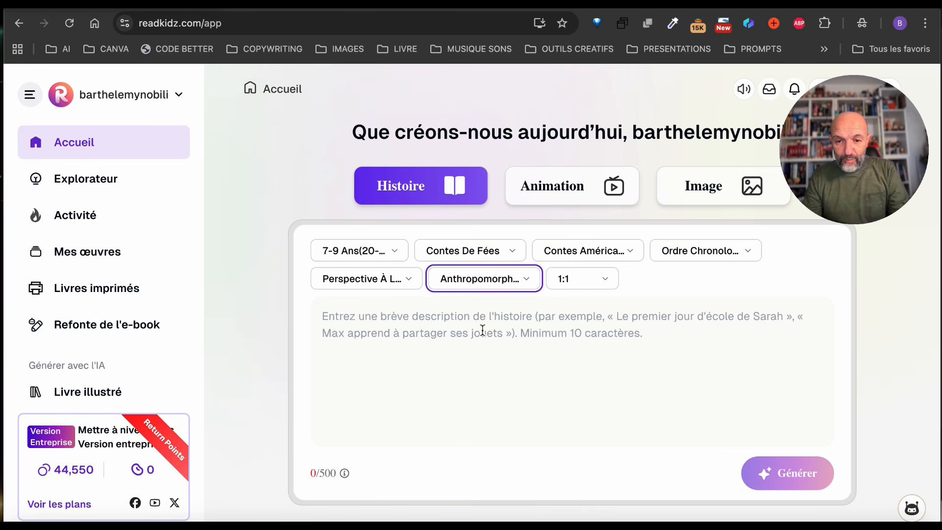
left_click(604, 281)
left_click(582, 351)
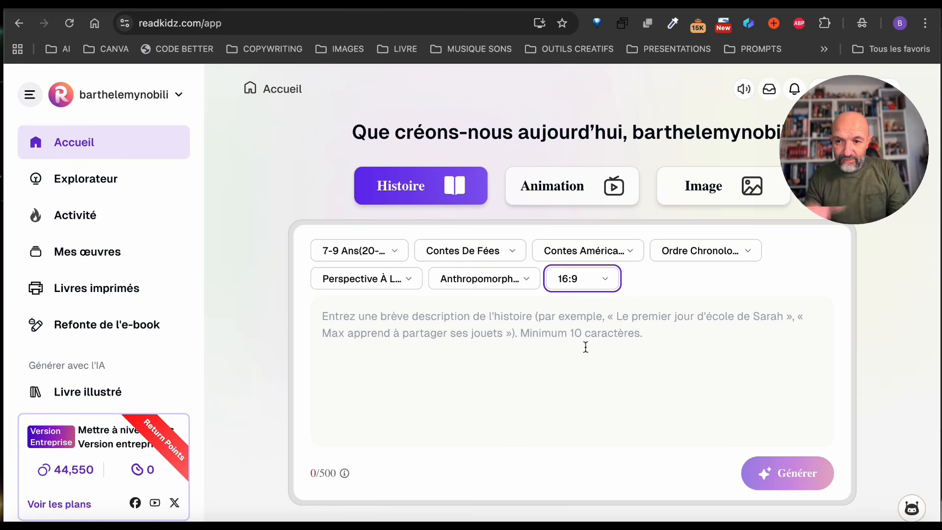
Step: Describe in French a fruit-loving zombie seeking apples, slowed by a little girl he fears like other humans, and generate the story
left_click(362, 320)
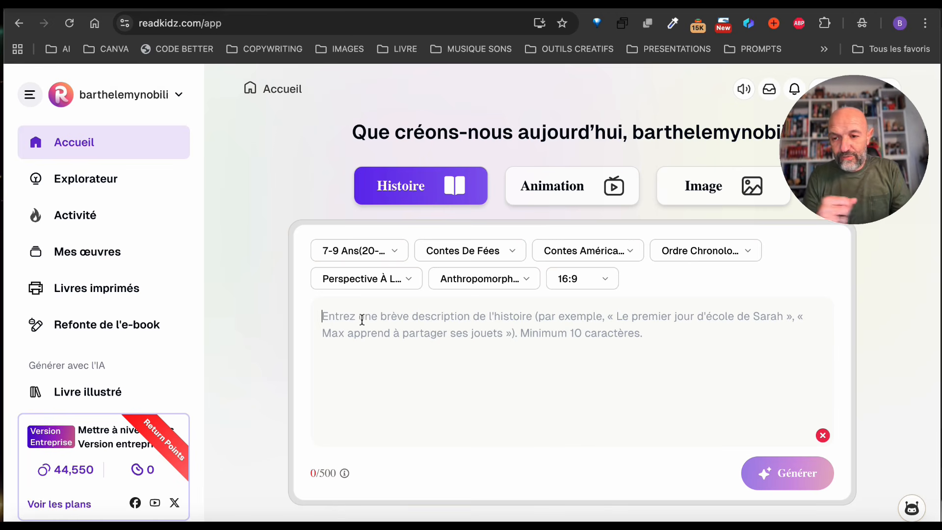
type("l'histoire d'un zombie qui adore les fruits et qui cherche à cueillir des pommes. Il est ralenti, dans sa quête,par une petite fille qu'il craint, comme les autres humains")
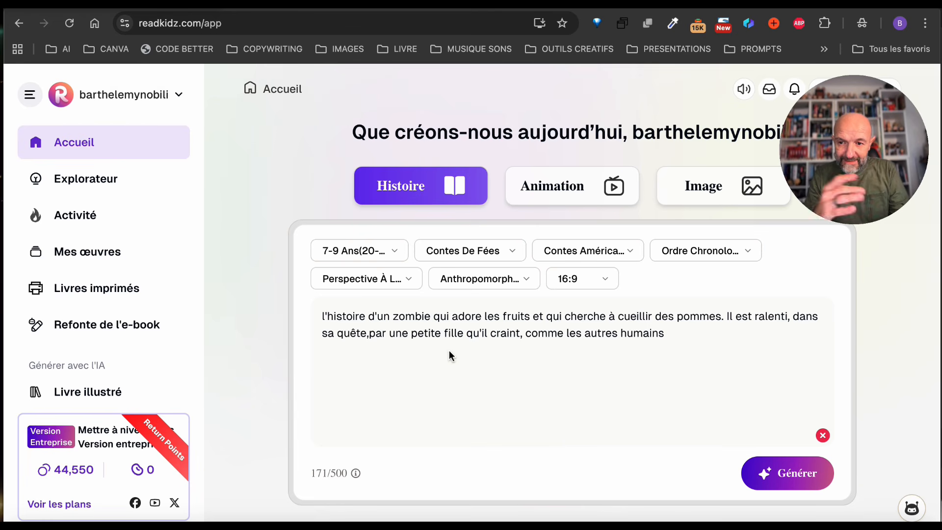
left_click(773, 473)
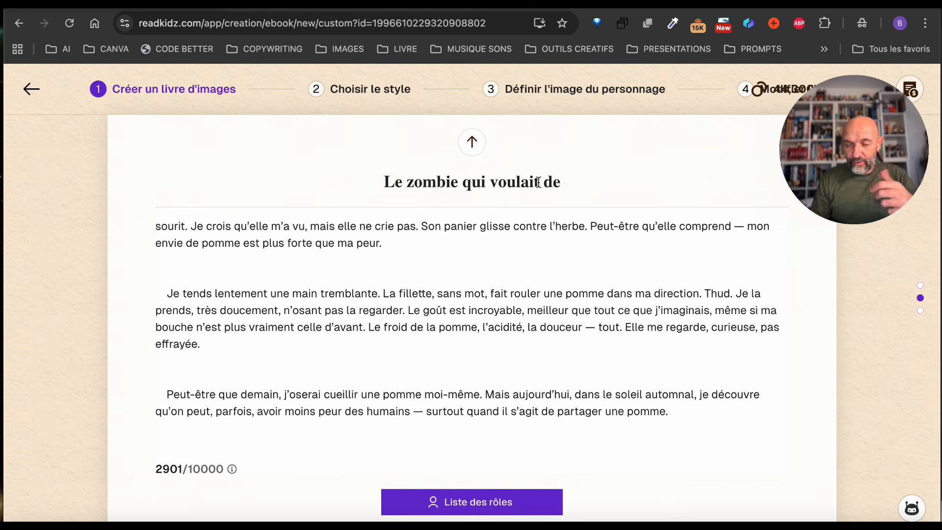
Step: Read through the generated story from end to beginning and continue to its list of roles
scroll(322, 391, "up", 5)
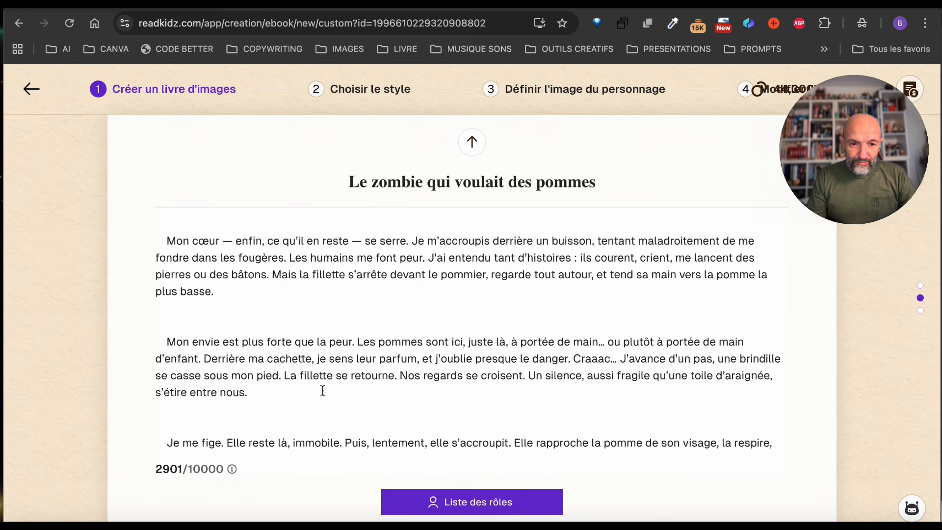
scroll(323, 391, "down", 5)
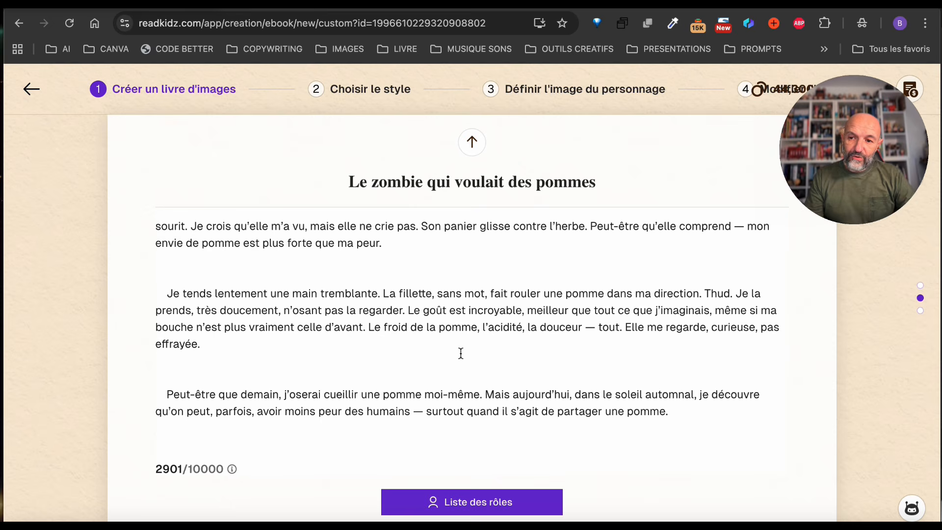
scroll(461, 353, "up", 15)
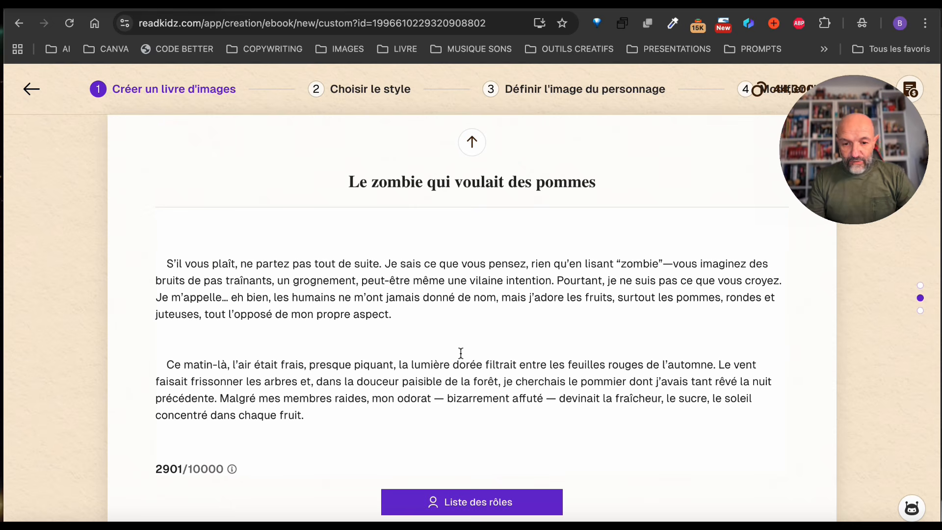
left_click(473, 503)
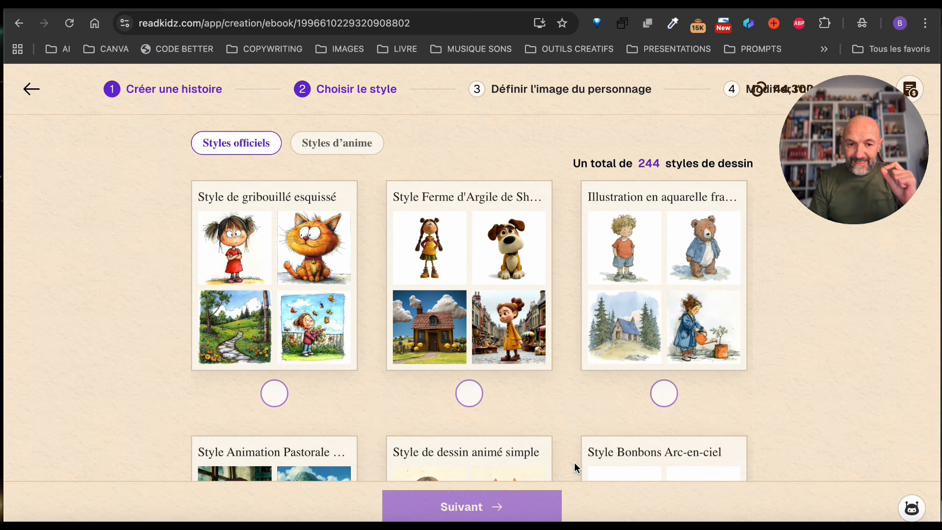
Step: Browse the official drawing styles, choose Style Épique Minimaliste and continue to the character image definition
scroll(560, 391, "down", 5)
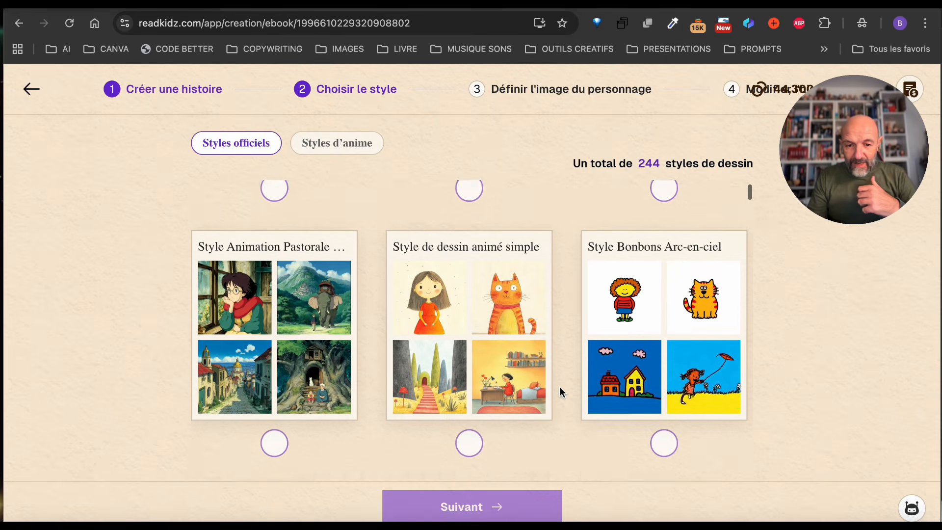
scroll(562, 391, "down", 7)
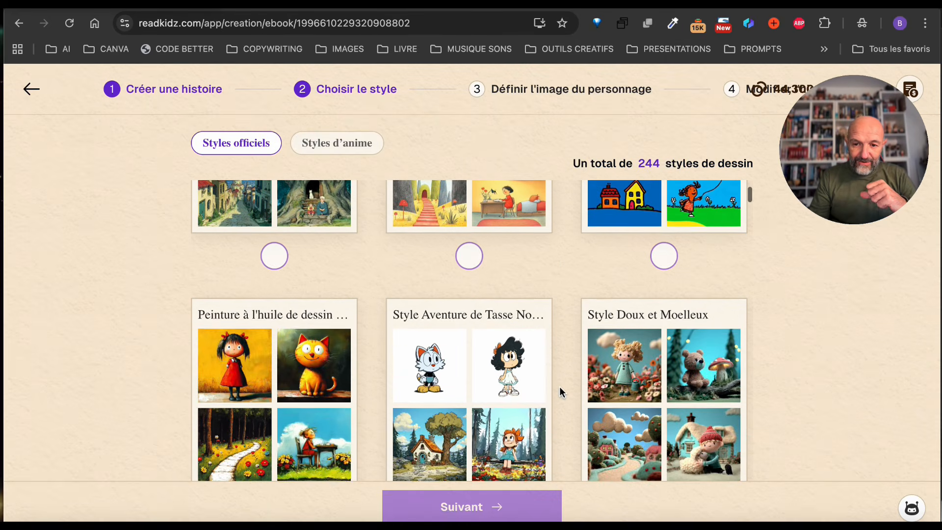
scroll(562, 391, "down", 5)
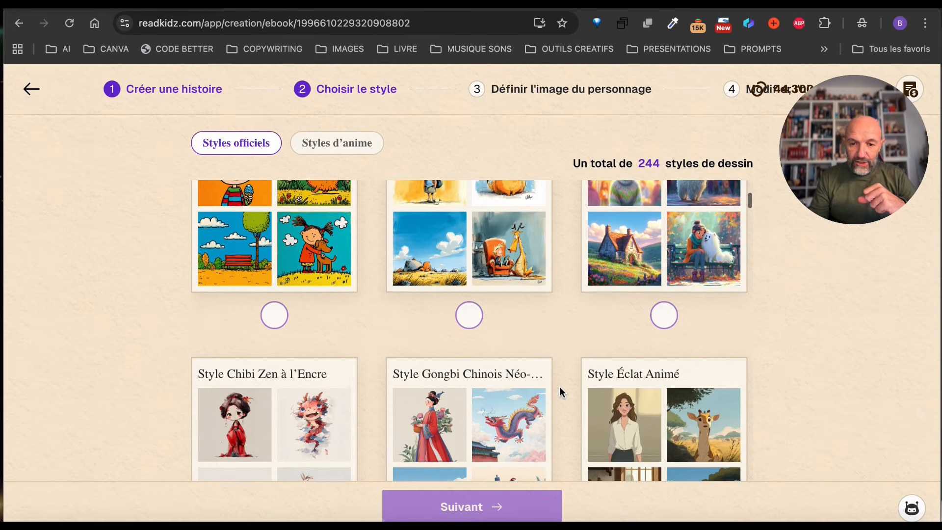
scroll(562, 391, "down", 2)
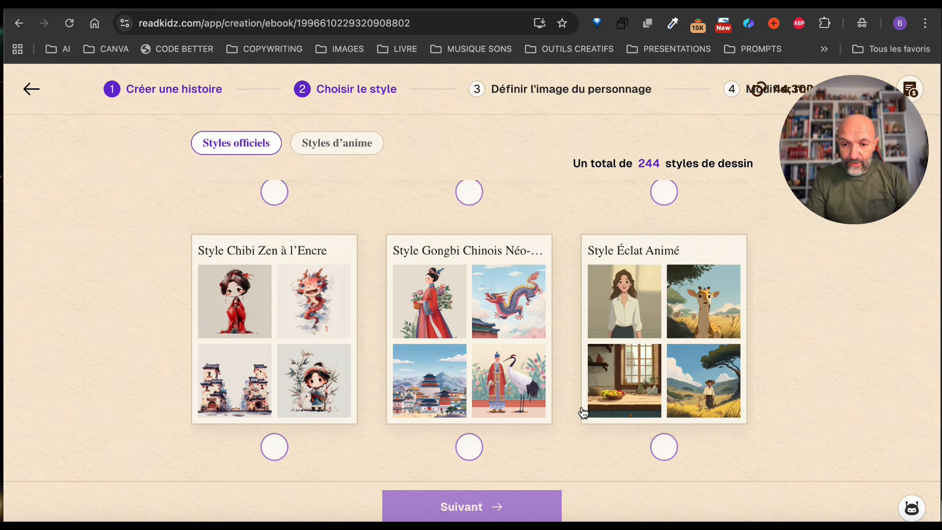
scroll(583, 412, "down", 1)
scroll(583, 412, "down", 10)
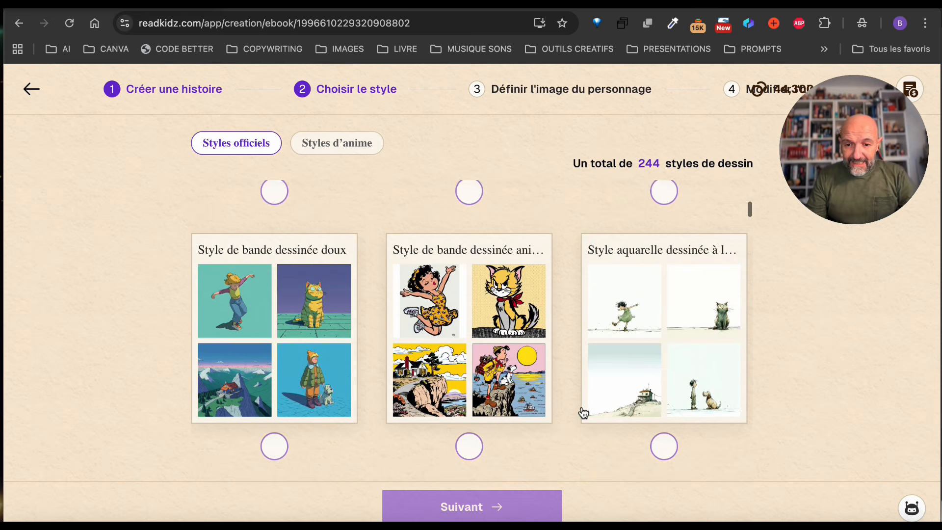
scroll(582, 412, "down", 10)
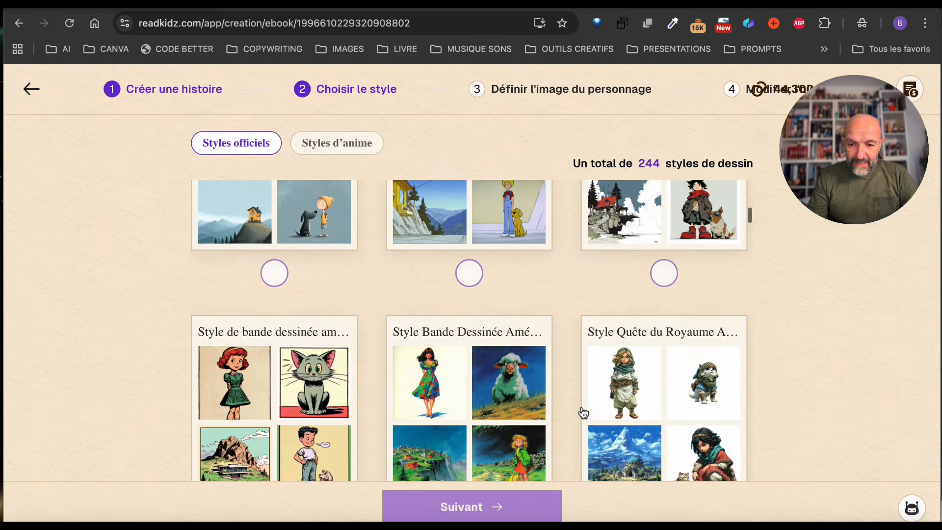
scroll(583, 412, "down", 5)
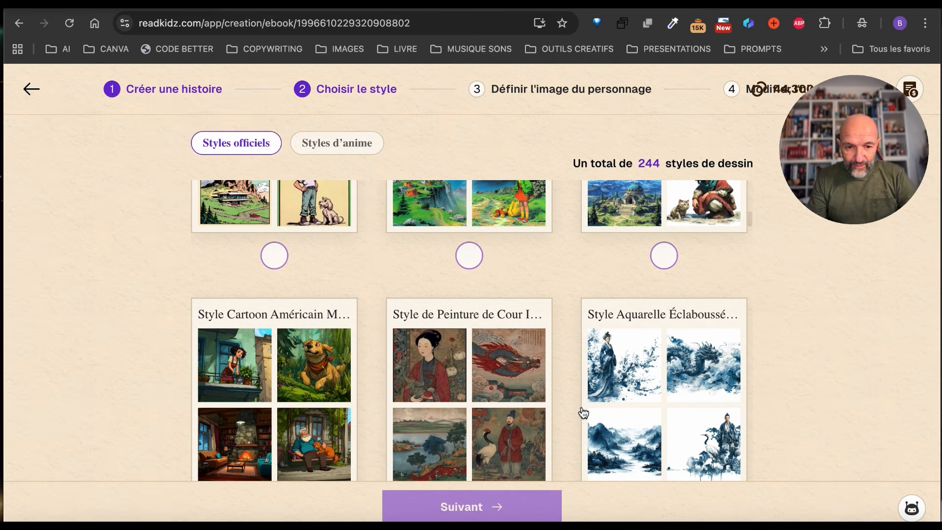
scroll(583, 412, "down", 10)
scroll(583, 413, "down", 10)
scroll(583, 413, "down", 10)
scroll(583, 413, "down", 10)
scroll(584, 412, "down", 10)
scroll(583, 413, "down", 10)
scroll(583, 413, "down", 10)
scroll(582, 412, "down", 5)
scroll(583, 412, "down", 20)
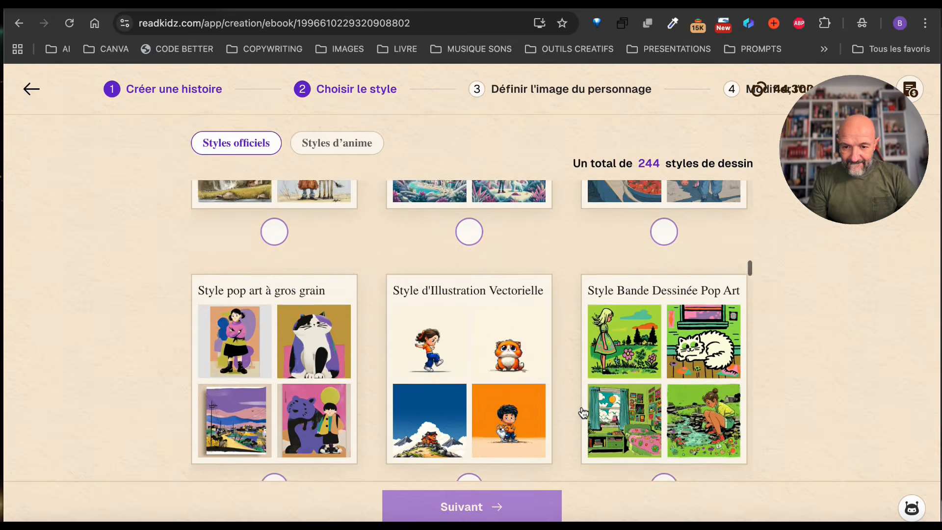
scroll(583, 413, "down", 11)
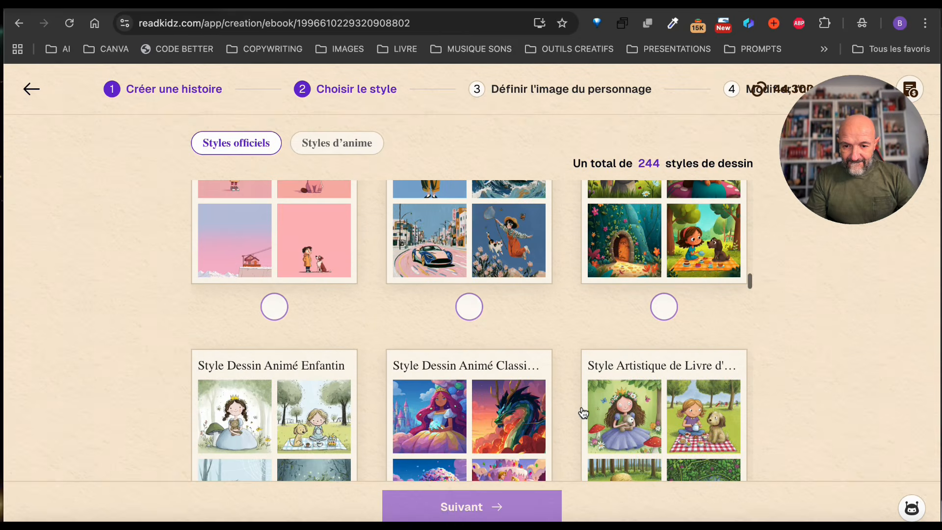
scroll(583, 413, "down", 6)
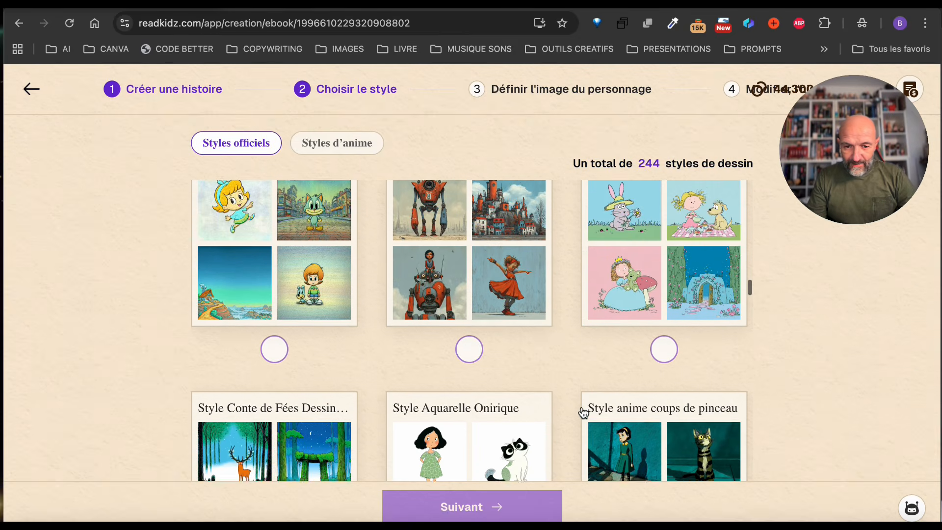
scroll(583, 413, "down", 8)
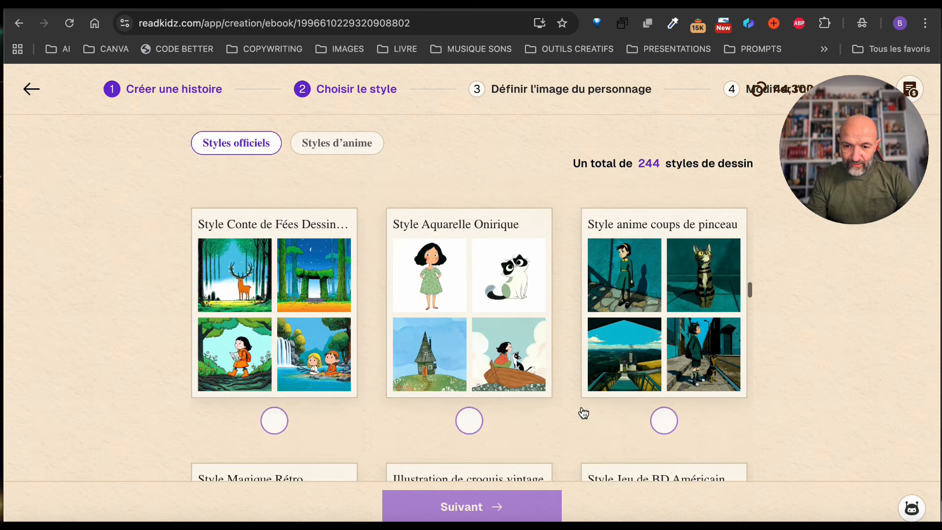
scroll(583, 413, "down", 1)
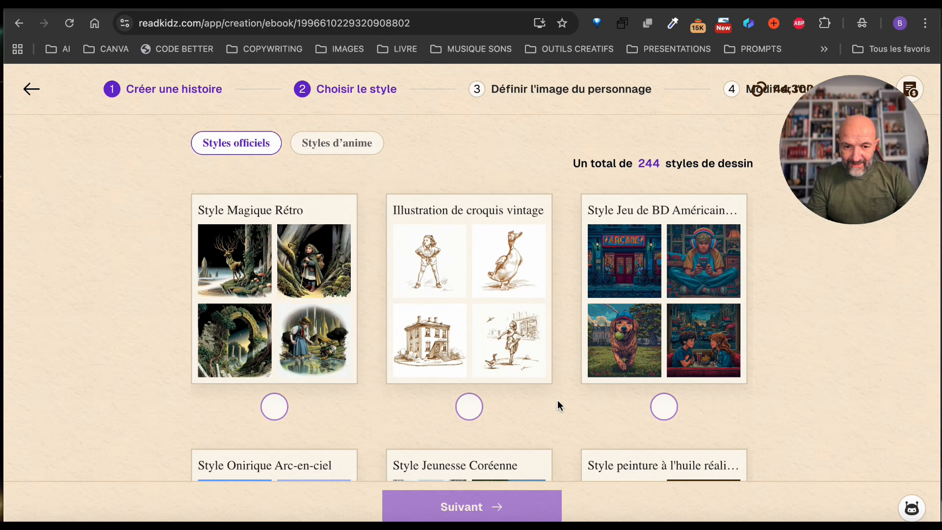
scroll(558, 401, "down", 7)
scroll(557, 400, "down", 5)
scroll(562, 405, "down", 5)
scroll(562, 405, "down", 6)
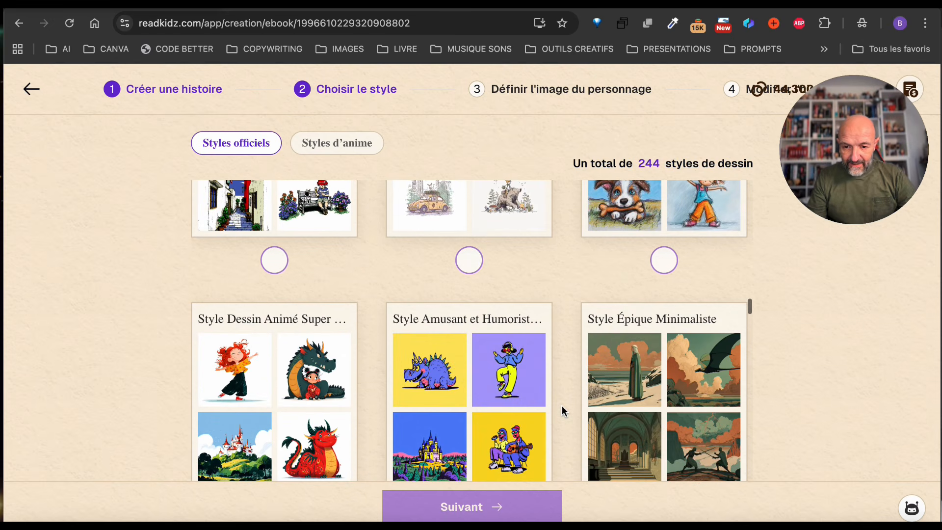
scroll(562, 405, "down", 2)
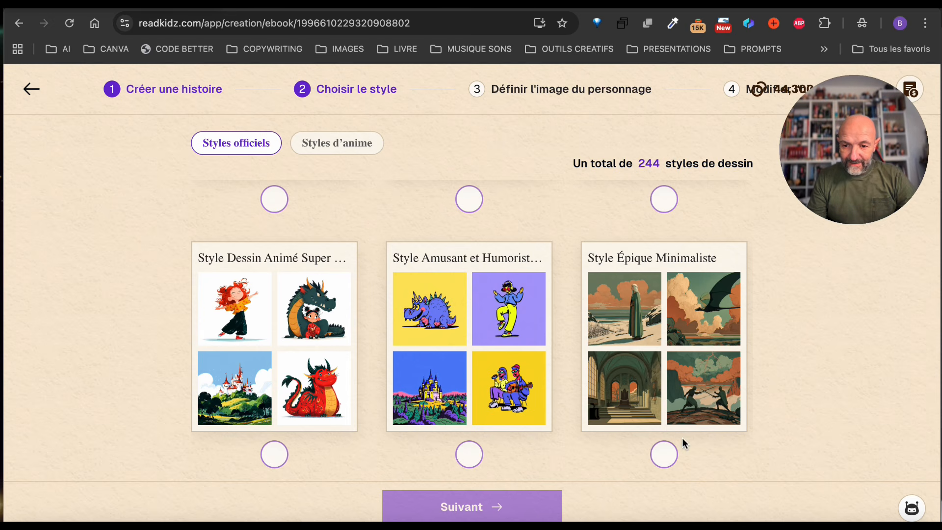
left_click(664, 454)
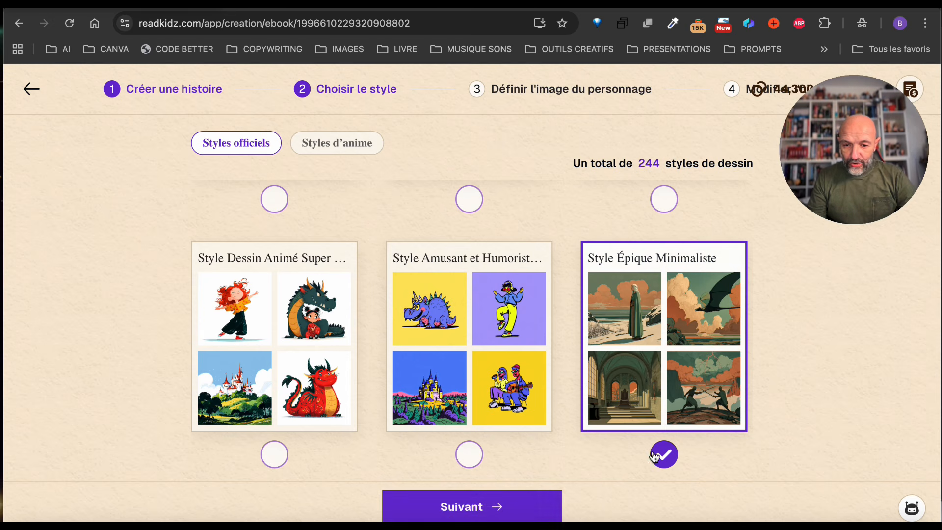
left_click(506, 507)
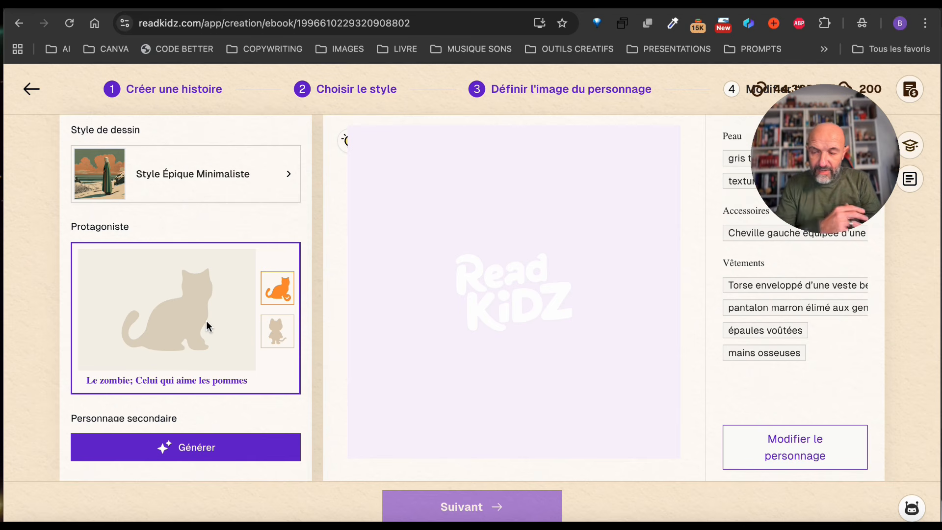
Step: Generate image variants of the protagonist, the apple-loving zombie, in Style Épique Minimaliste
left_click_drag(741, 154, 540, 114)
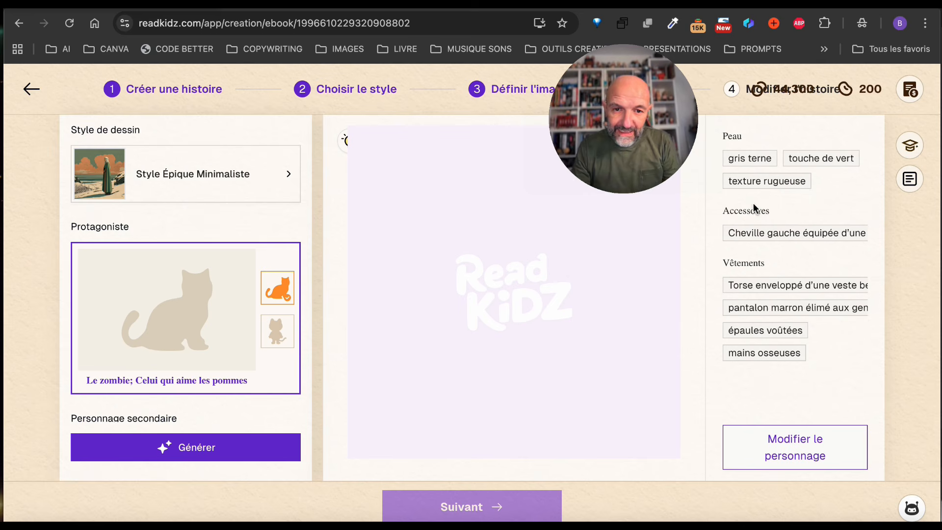
mouse_move(654, 135)
left_click_drag(654, 135, 759, 175)
scroll(156, 335, "down", 1)
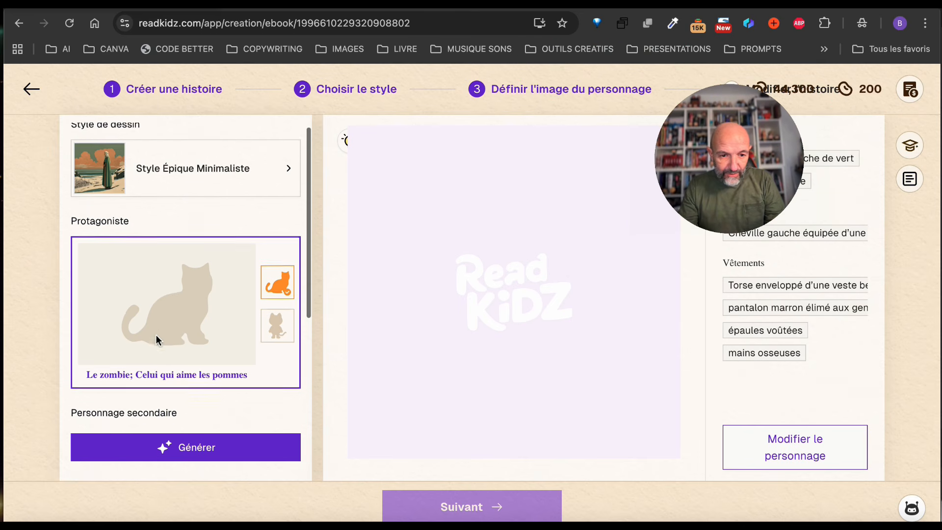
scroll(156, 334, "up", 1)
left_click(175, 333)
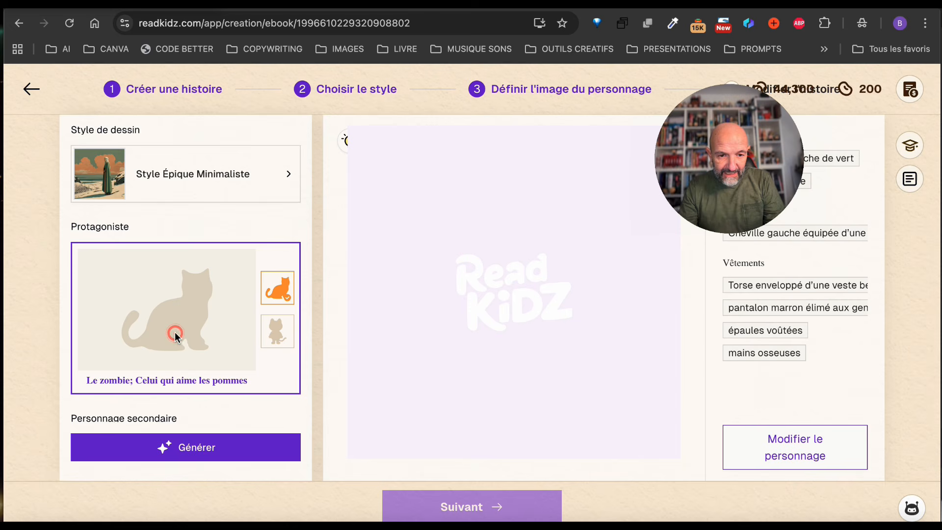
left_click(161, 451)
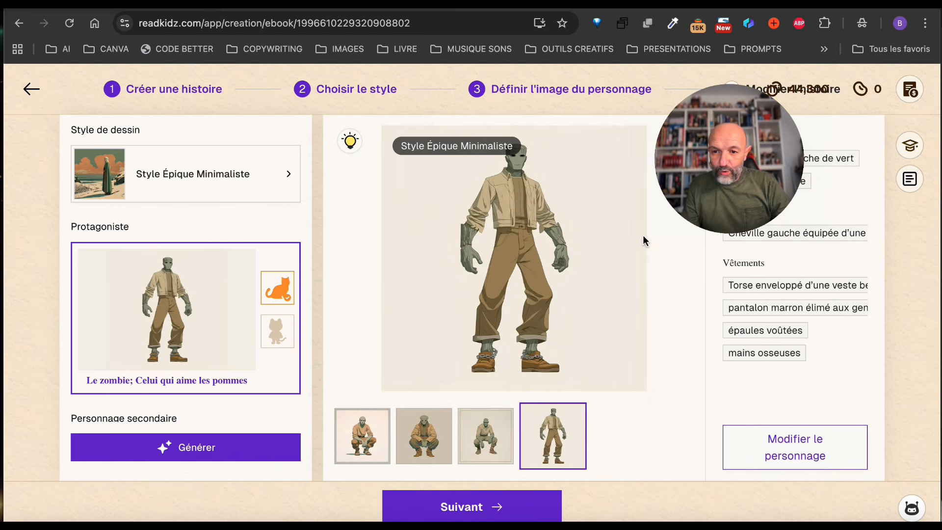
Step: Compare the generated zombie variants and choose the first one, crouching in an orange-brown outfit, as the protagonist's image
left_click_drag(752, 173, 827, 181)
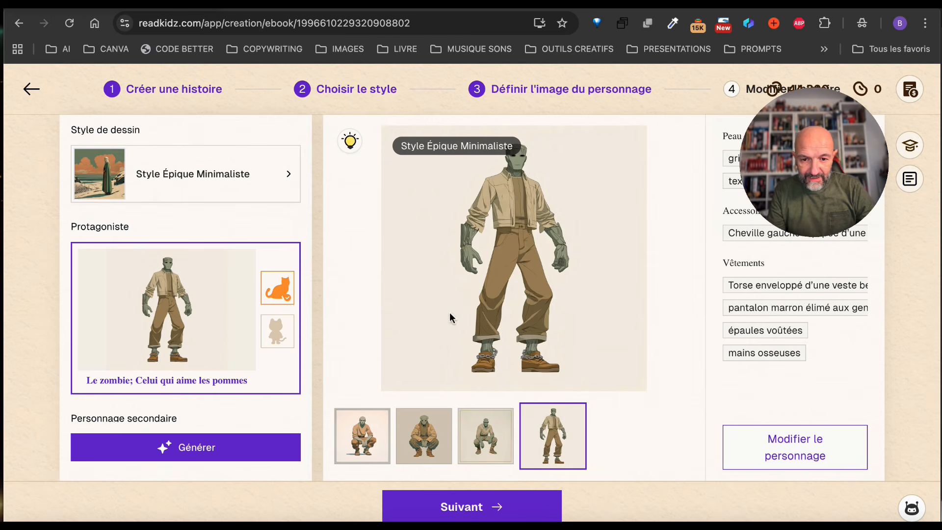
left_click(484, 442)
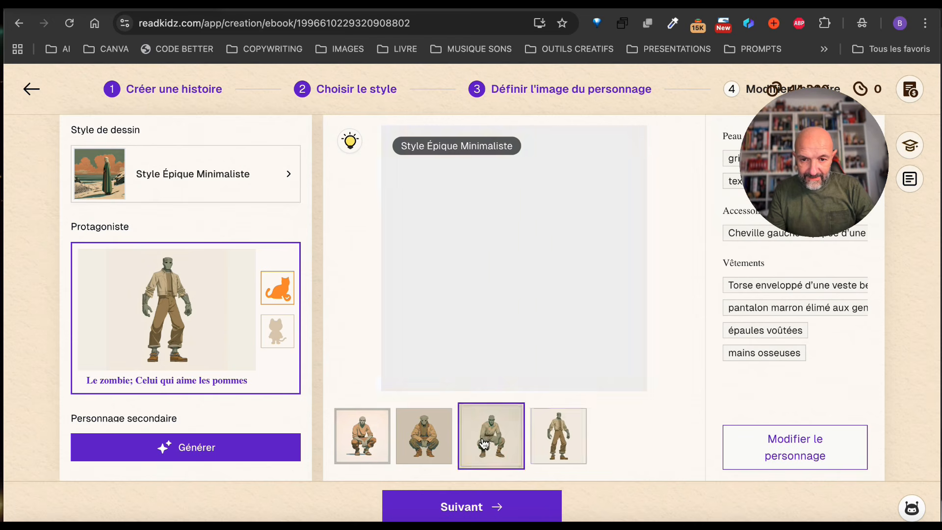
left_click(439, 441)
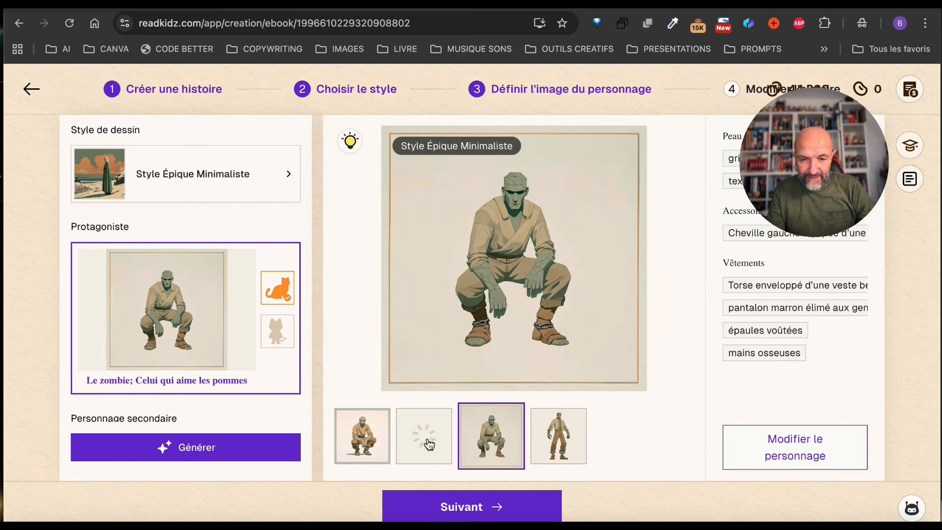
left_click(368, 435)
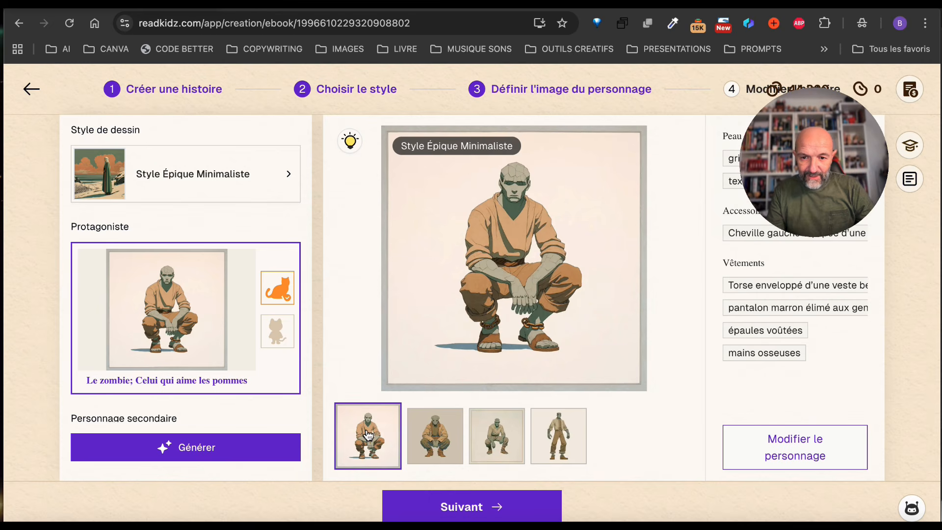
Step: Select the secondary character, the little girl, and generate image variants of her
scroll(157, 394, "down", 3)
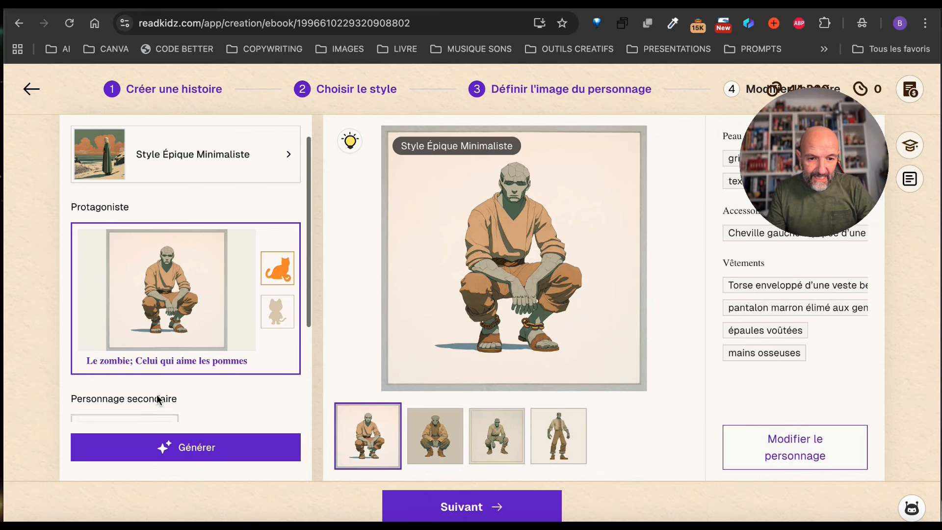
left_click(127, 376)
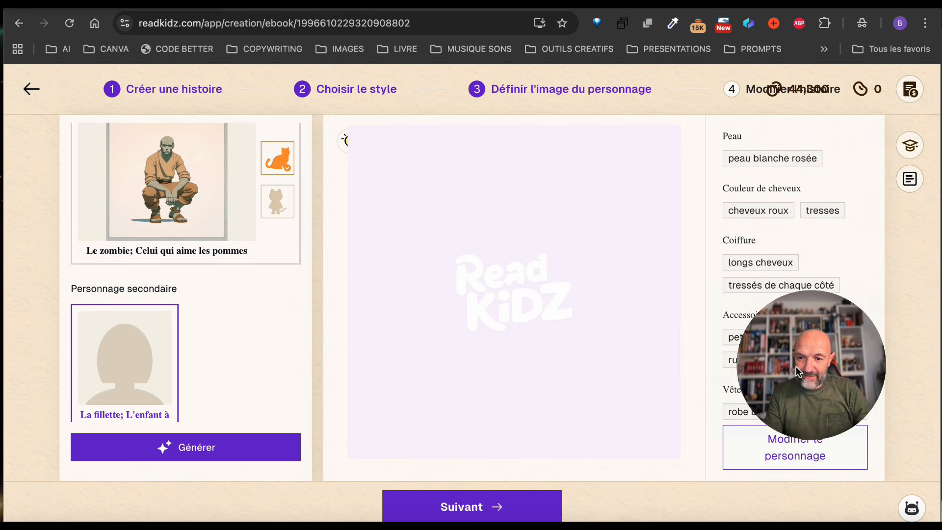
left_click_drag(797, 366, 808, 229)
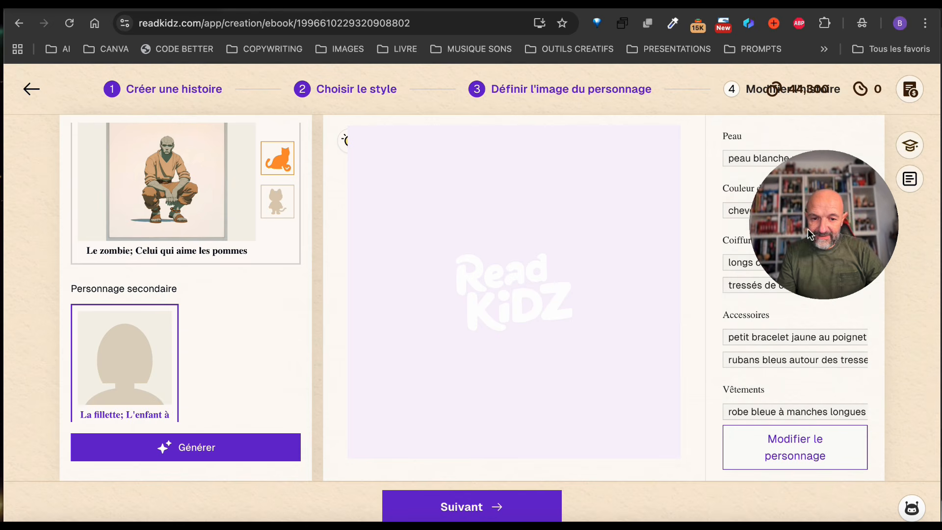
left_click(180, 448)
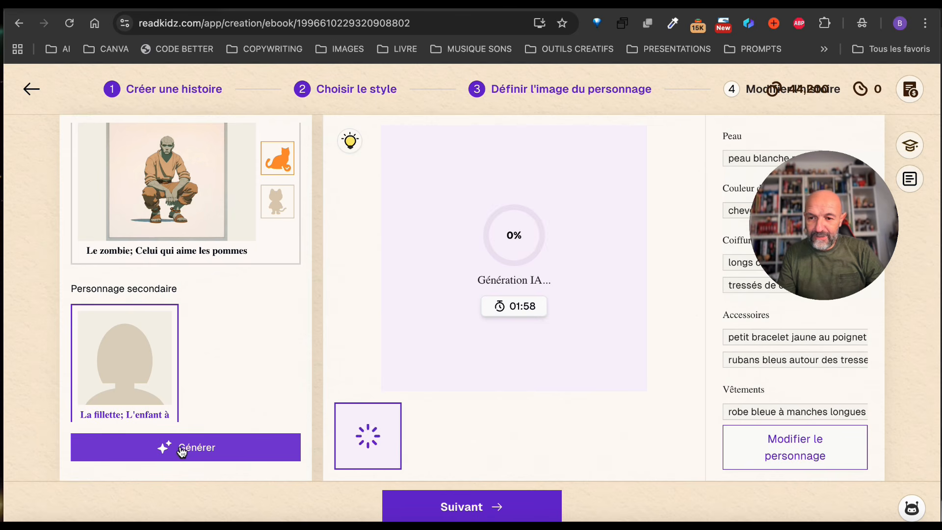
Step: Compare the four images of the girl, keep the first variant and continue to the storyboards
left_click(362, 428)
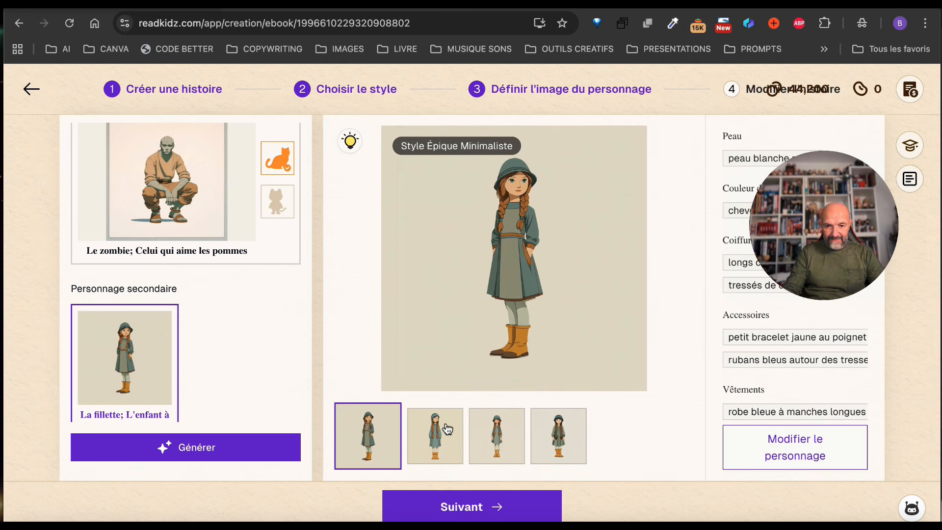
left_click(448, 428)
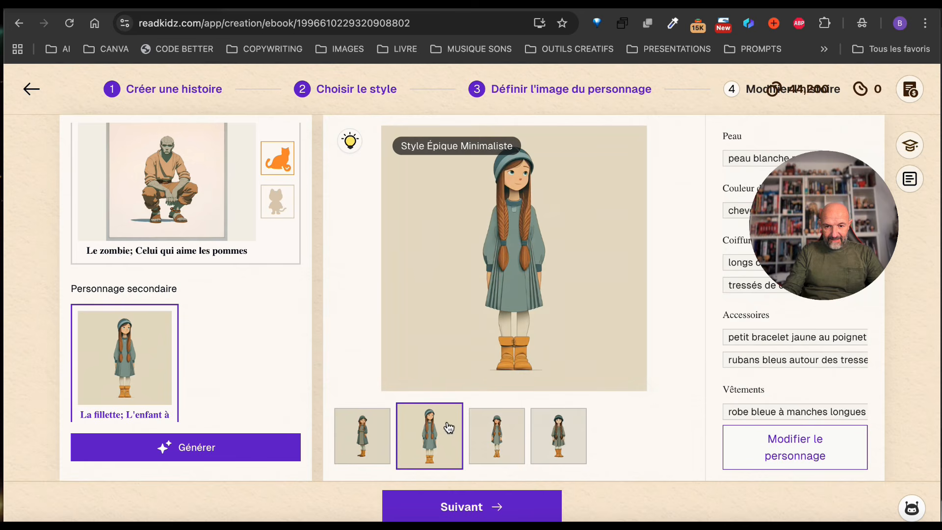
left_click(510, 436)
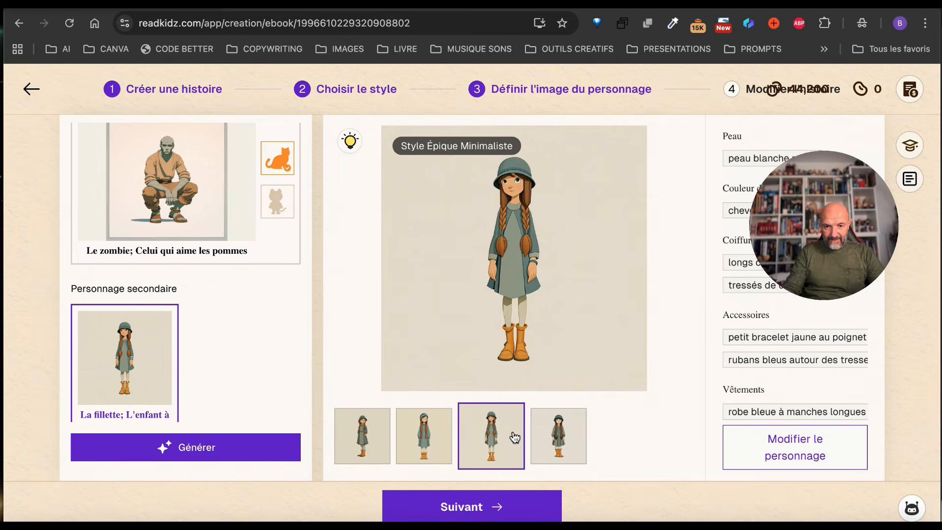
left_click(542, 437)
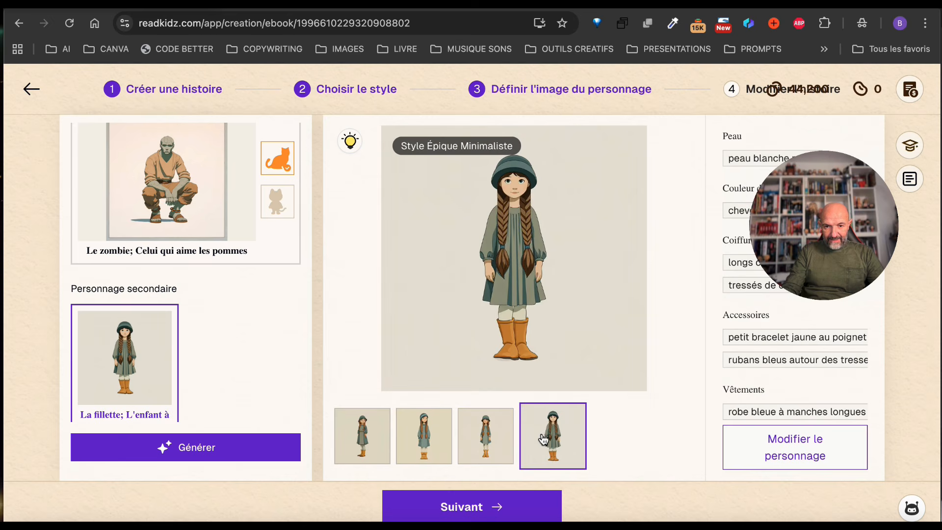
left_click(365, 435)
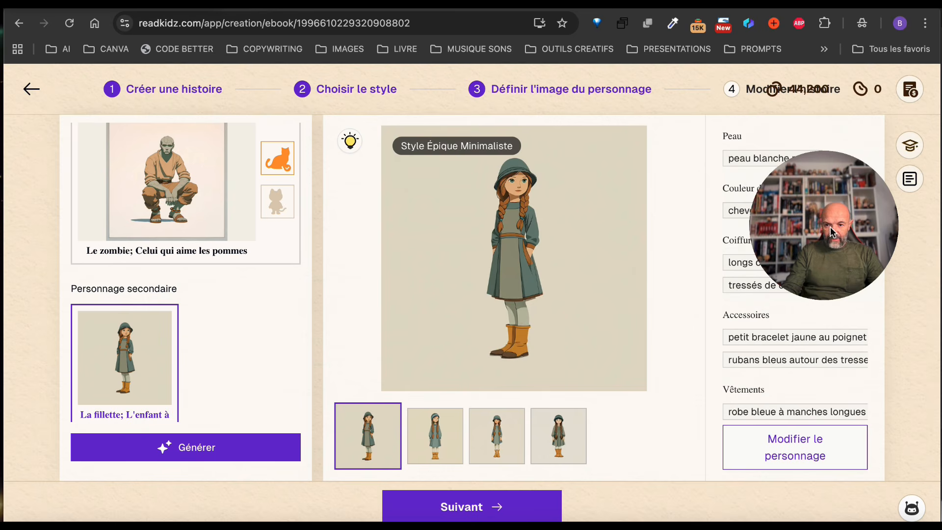
scroll(223, 339, "down", 1)
scroll(223, 337, "up", 4)
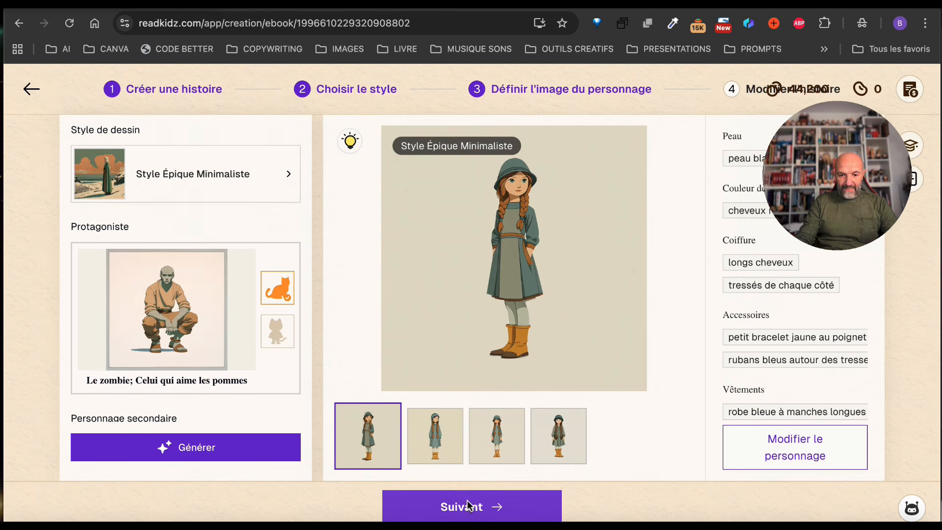
left_click(466, 505)
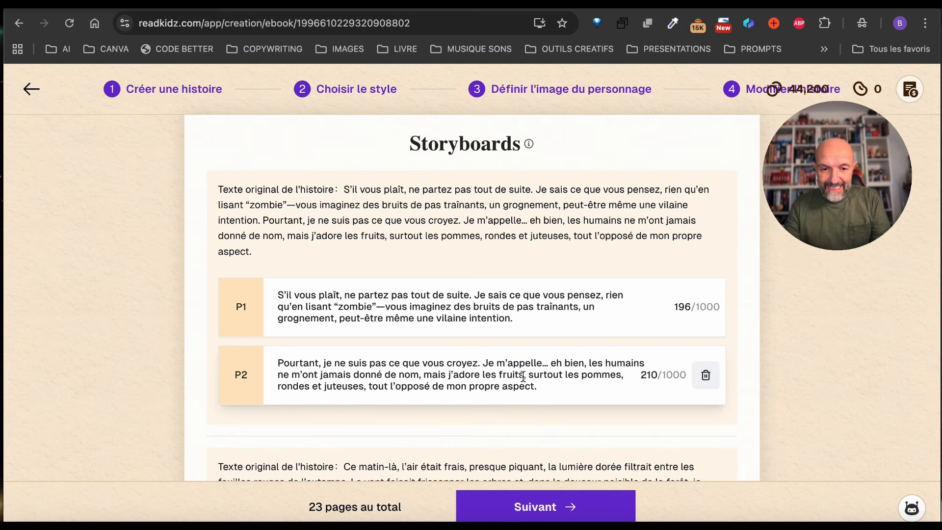
Step: Look through the page-by-page storyboard texts and continue to the book editor
scroll(568, 411, "down", 1)
scroll(570, 412, "down", 8)
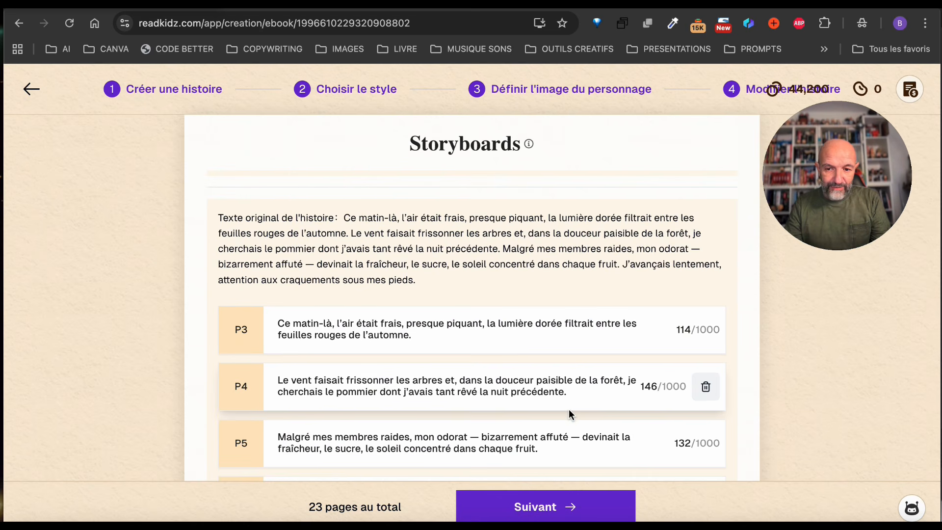
scroll(569, 408, "down", 8)
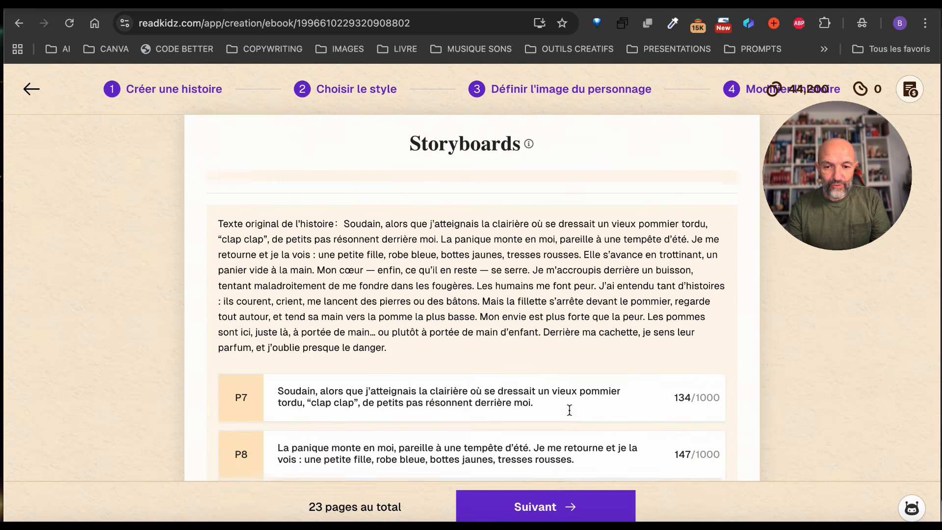
scroll(569, 411, "down", 4)
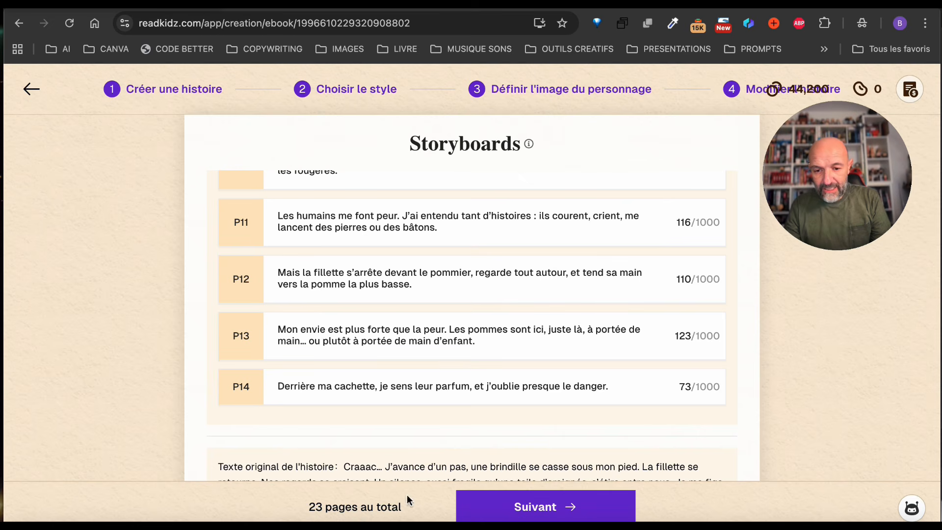
left_click(522, 510)
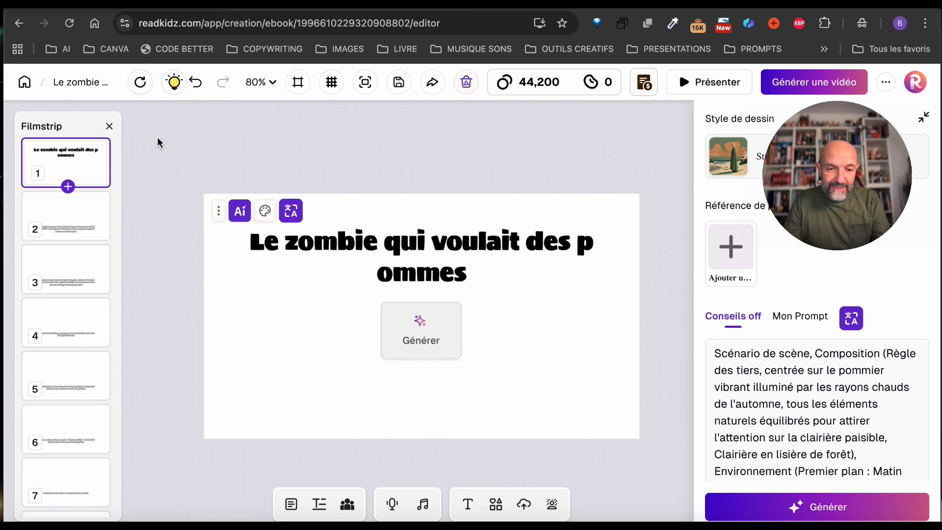
Step: Widen the title's text box on page 1 at both sides so it spans nearly the full page width
scroll(75, 355, "down", 6)
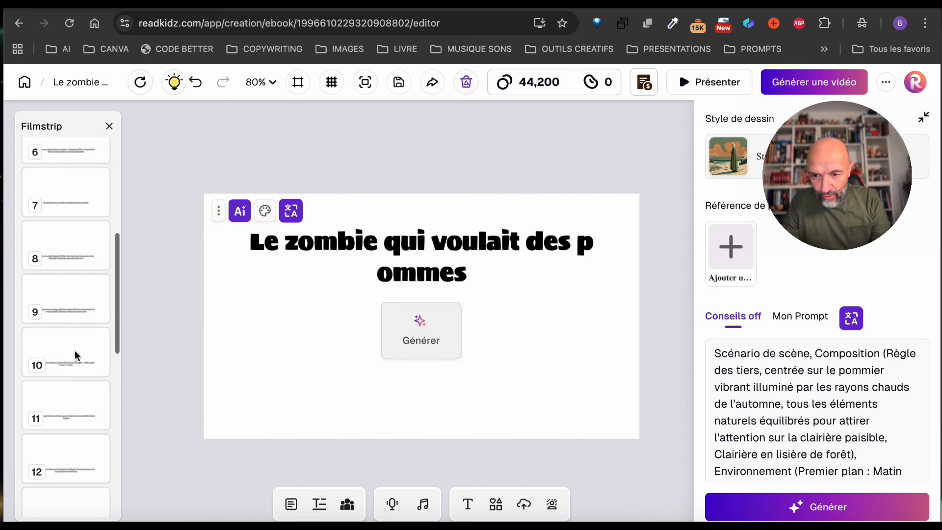
scroll(76, 357, "up", 6)
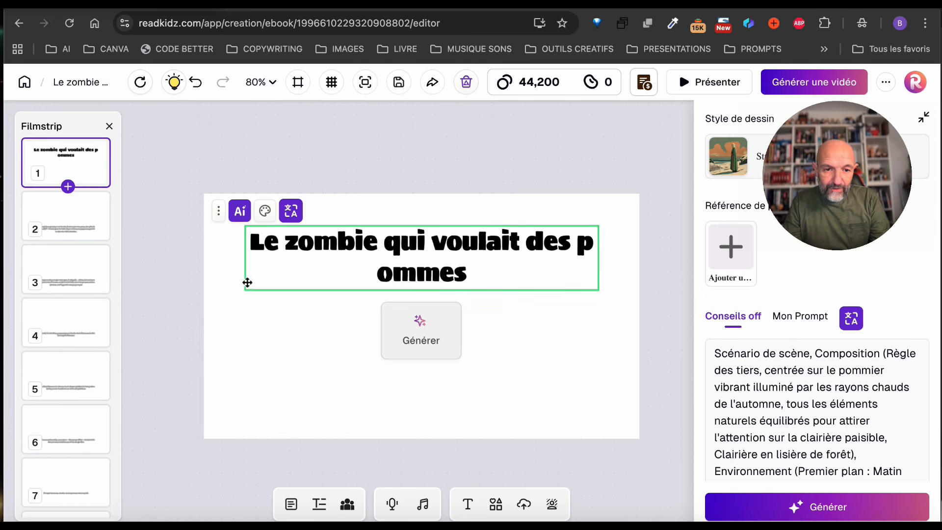
left_click(273, 258)
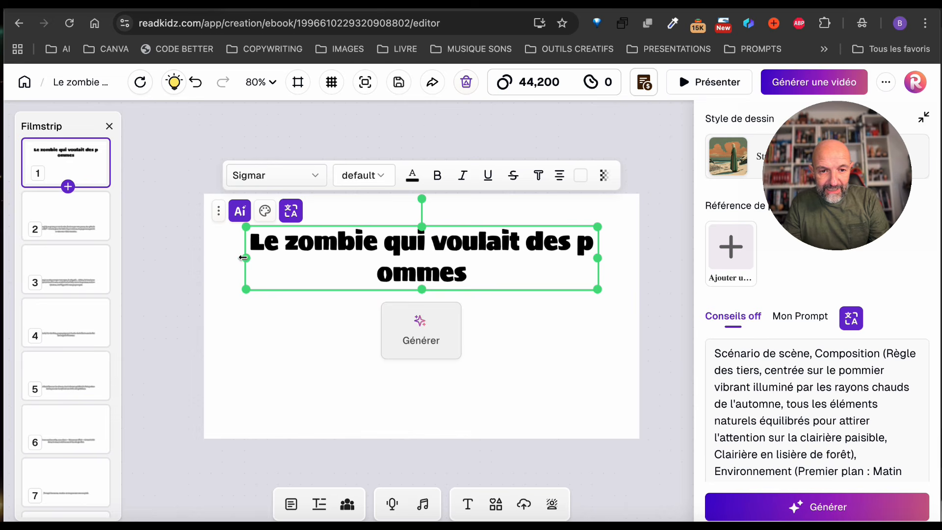
left_click_drag(239, 257, 222, 258)
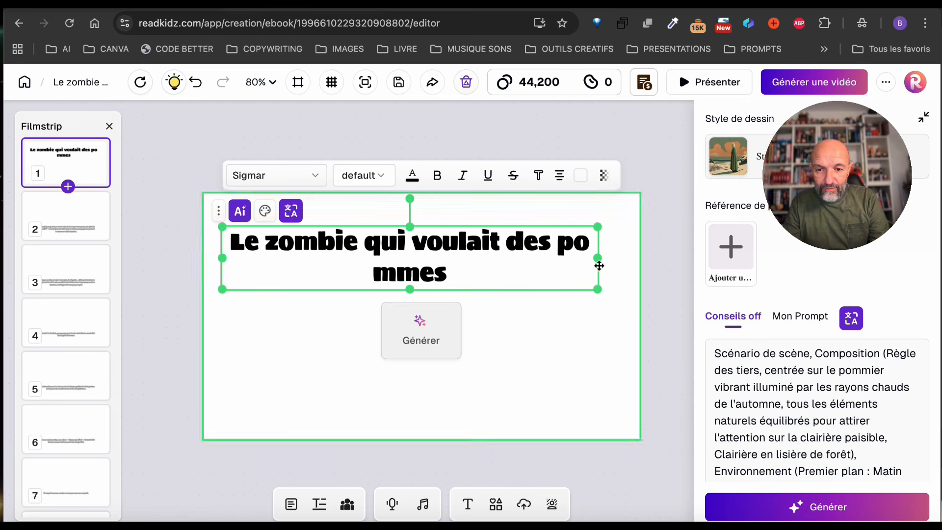
left_click_drag(598, 258, 629, 257)
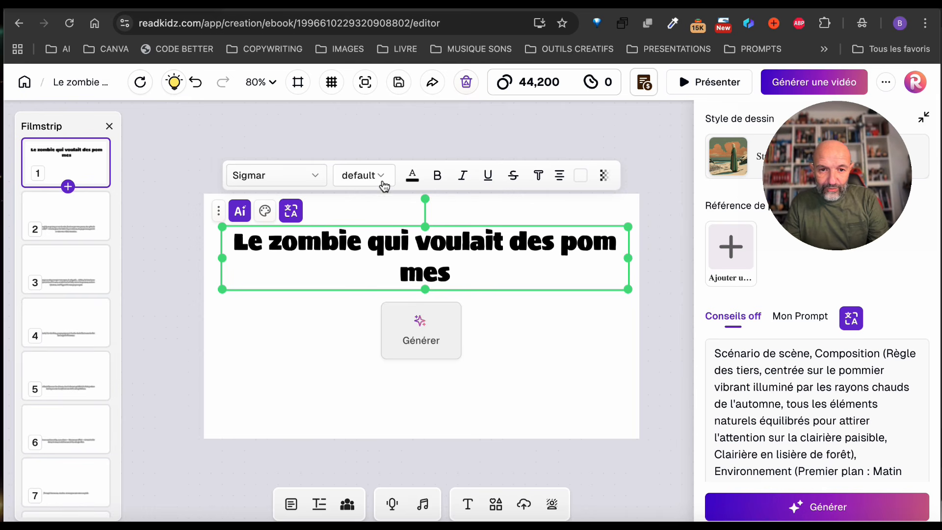
Step: Set the page 1 title's text size to Body Text Medium and move the title slightly upward
left_click(383, 180)
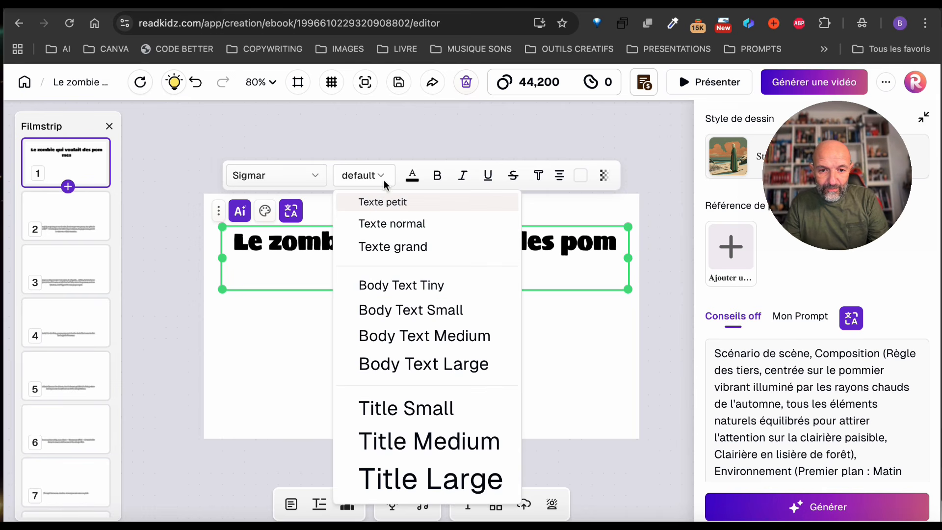
left_click(392, 334)
left_click_drag(373, 242, 376, 234)
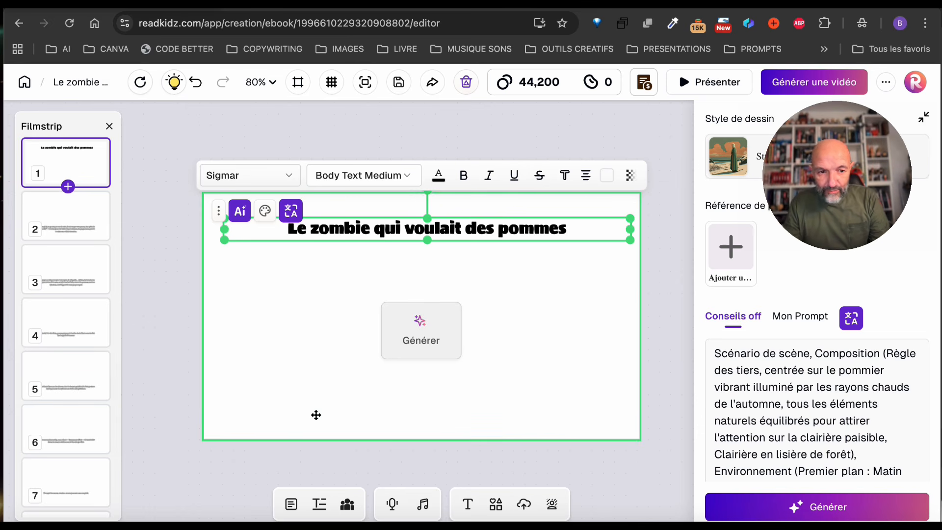
Step: Start generating the illustrations for pages 1 to 4, one page after another
left_click(418, 331)
left_click(63, 221)
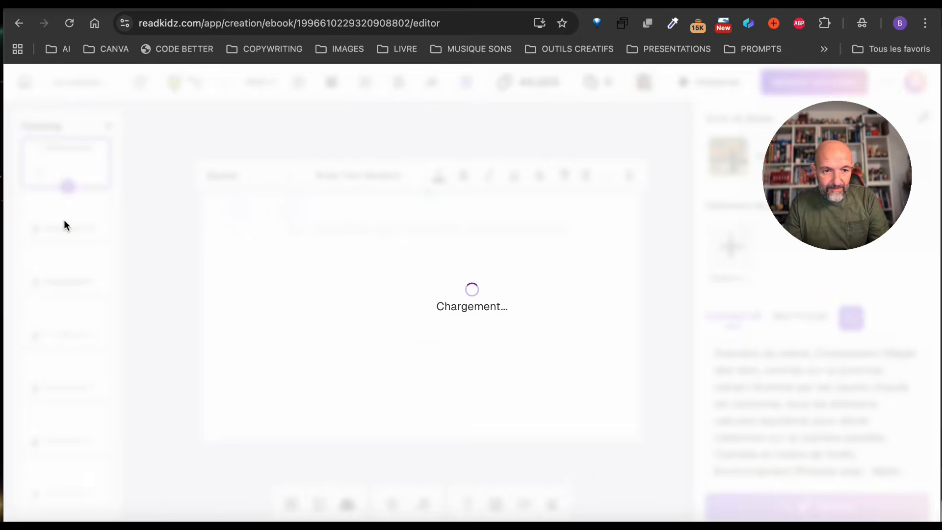
left_click(58, 272)
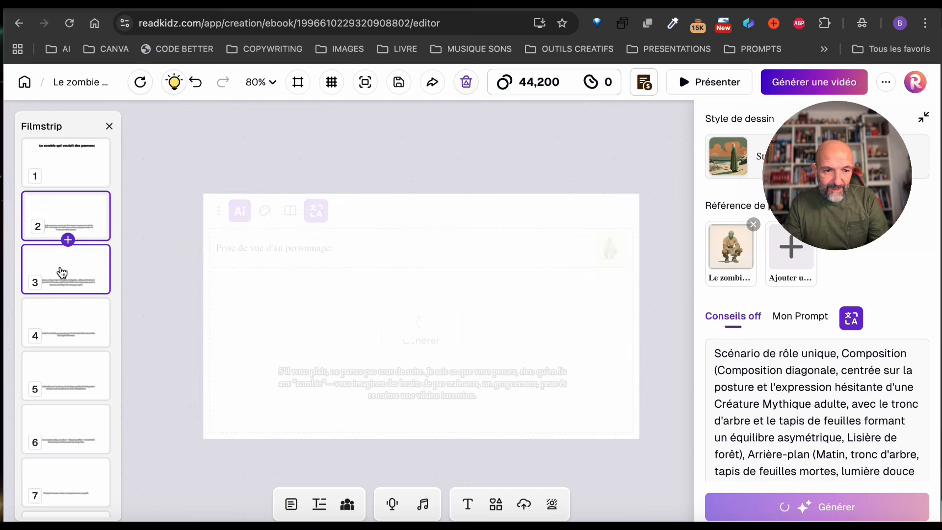
left_click(67, 324)
left_click(407, 339)
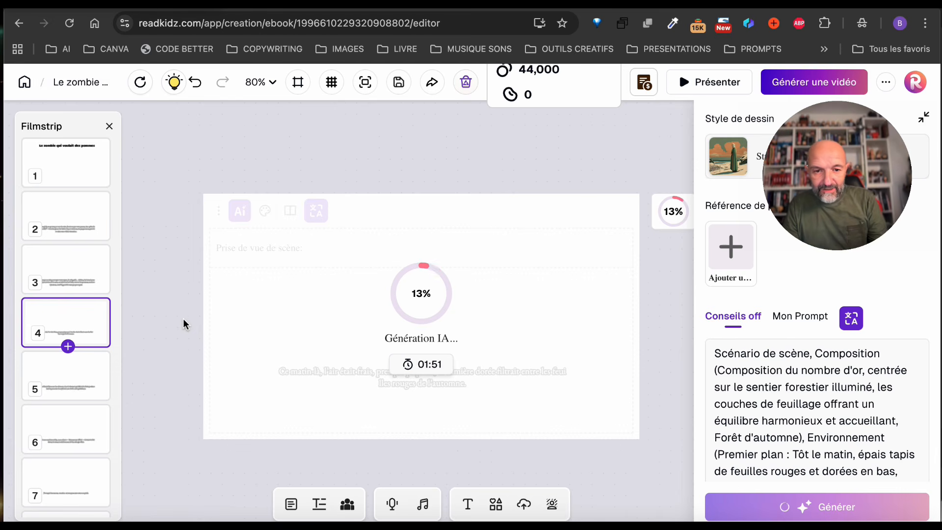
Step: Return to page 1 and open the original text of the story
scroll(172, 170, "up", 3)
scroll(172, 170, "down", 1)
left_click(74, 155)
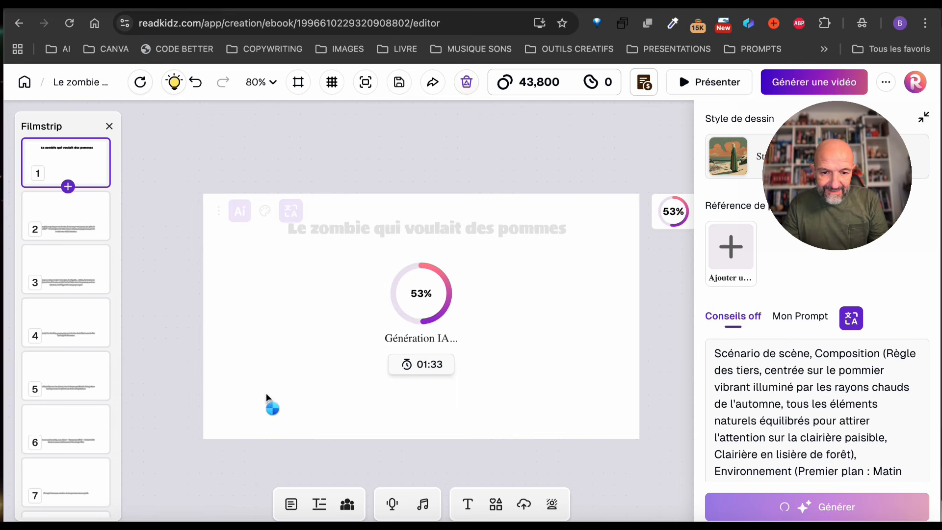
left_click(291, 506)
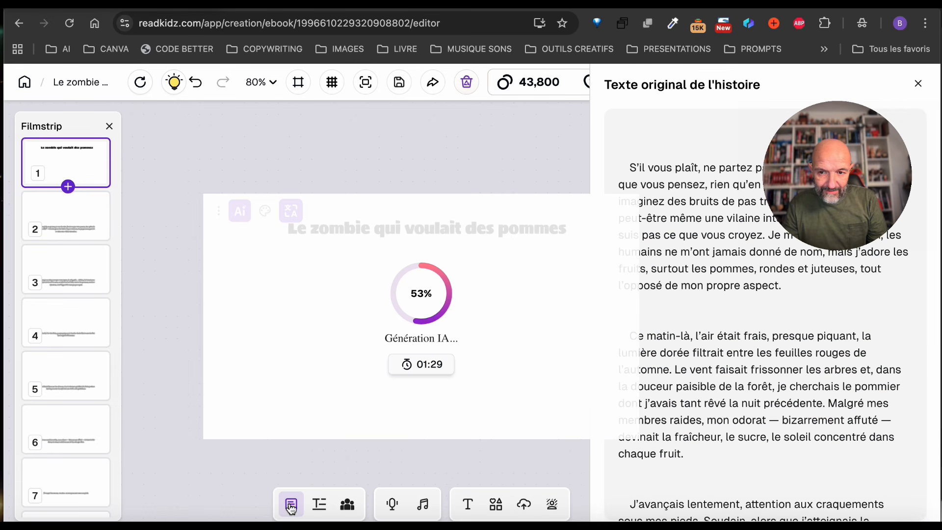
Step: Review the original subtitles of the pages, and open the story's character list
left_click(291, 506)
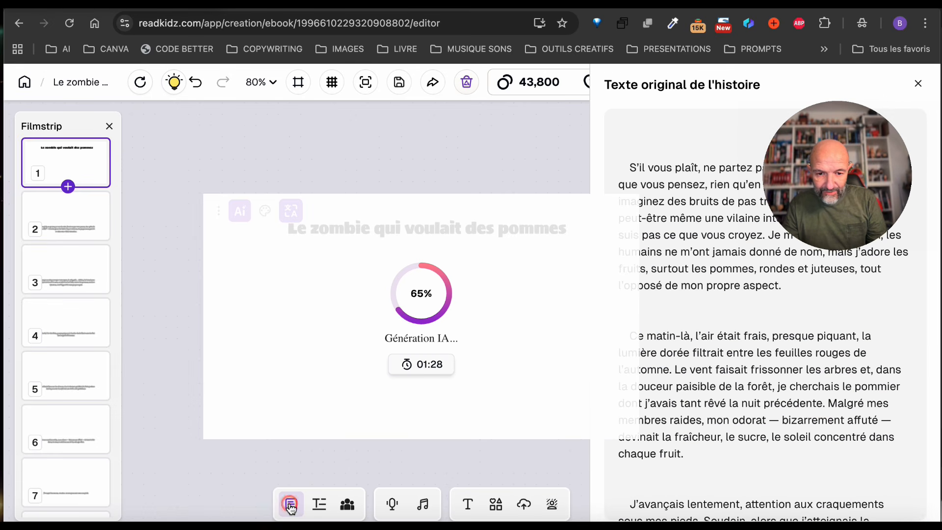
left_click(320, 505)
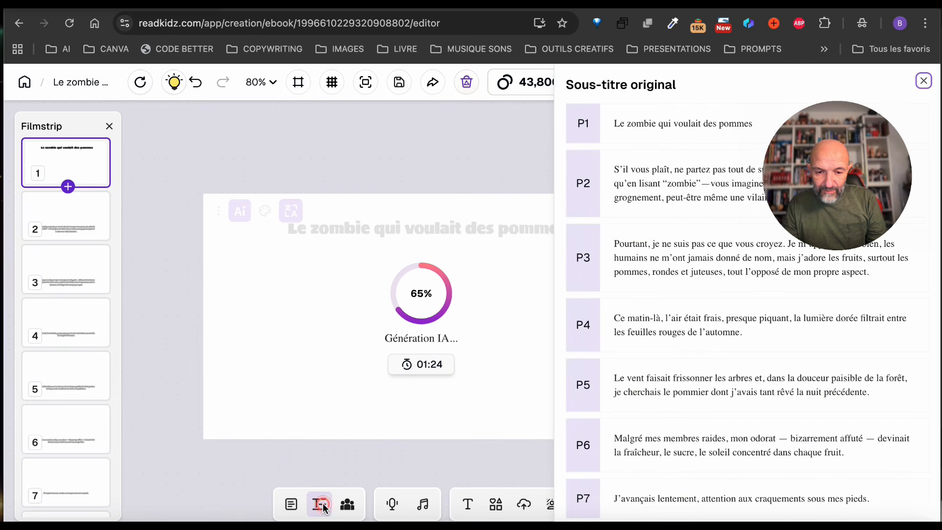
left_click(321, 506)
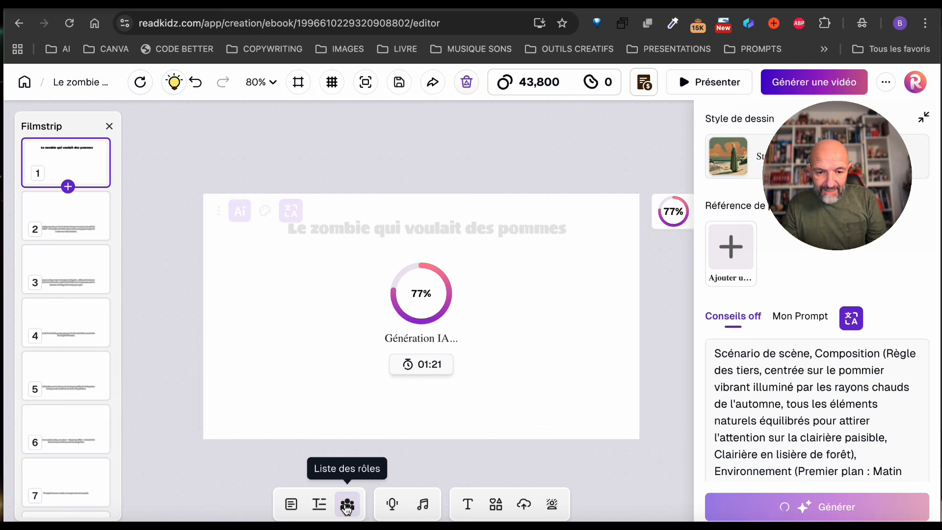
left_click(347, 505)
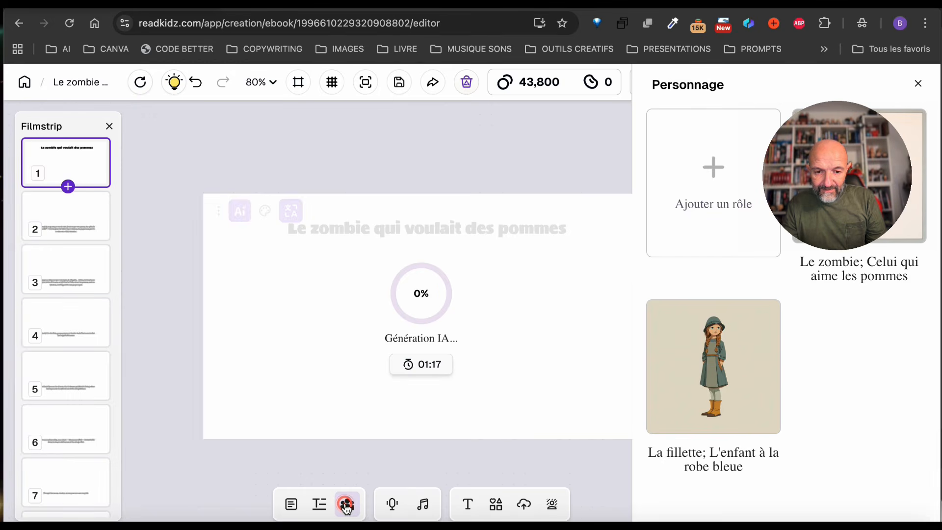
left_click(347, 505)
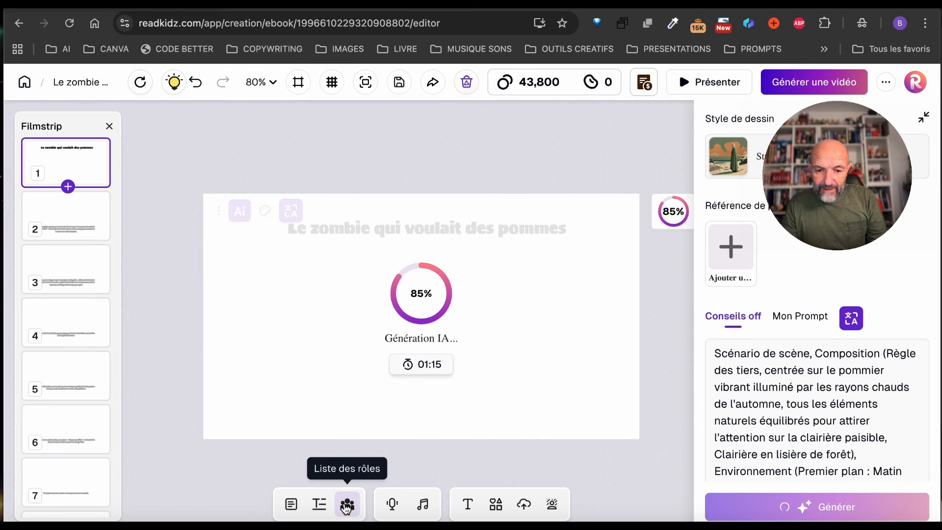
left_click(347, 505)
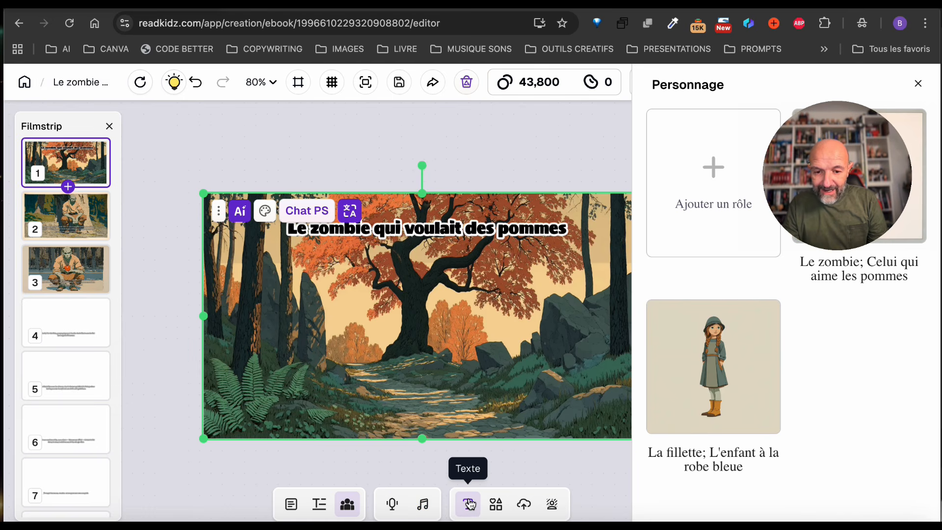
left_click(496, 504)
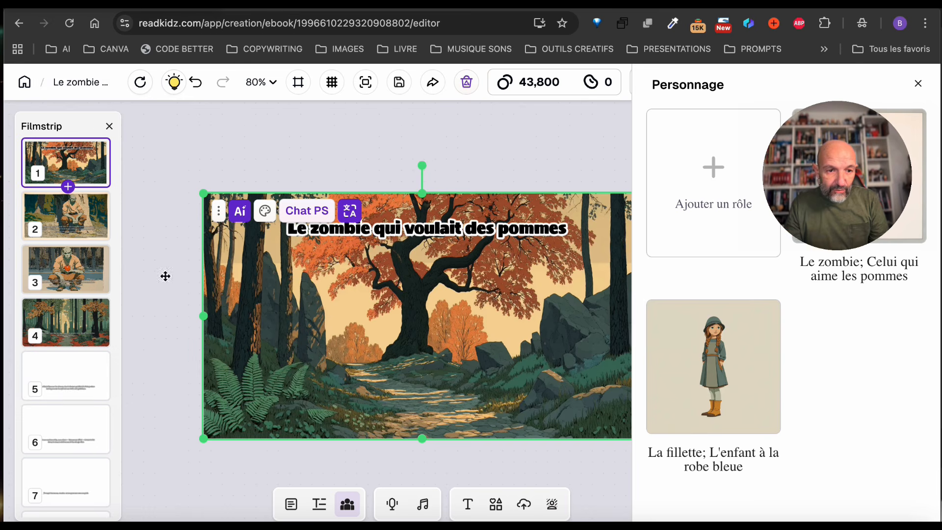
Step: On page 2, preview the alternative illustrations and apply the third one, the zombie with chained ankles beneath a tree, to the canvas
left_click(52, 216)
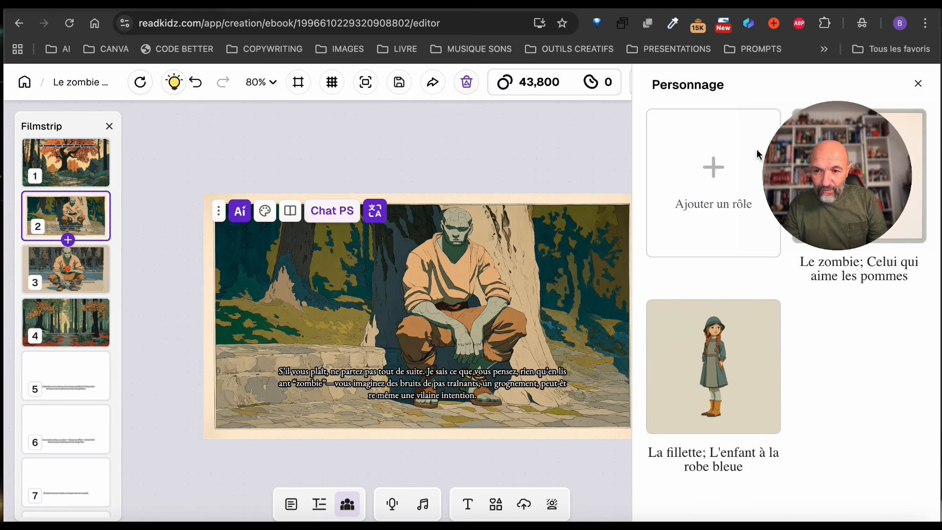
left_click(917, 91)
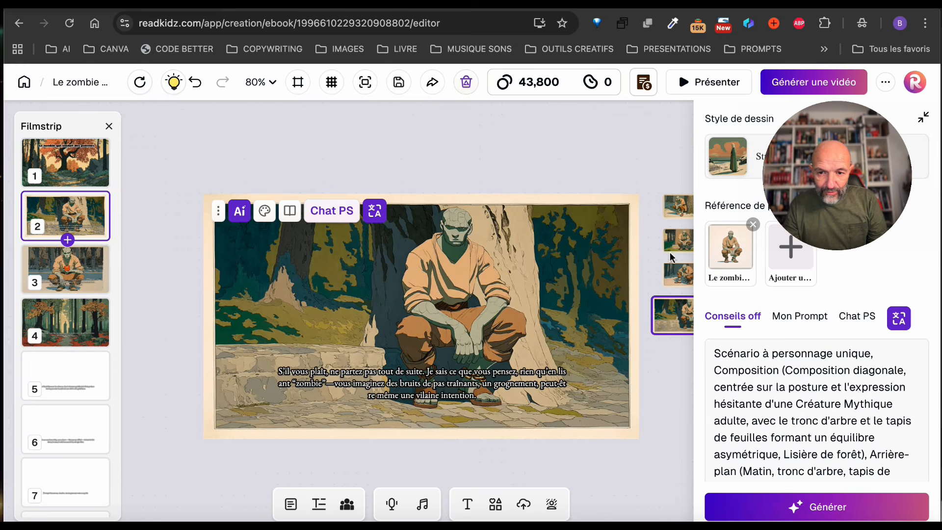
left_click(678, 204)
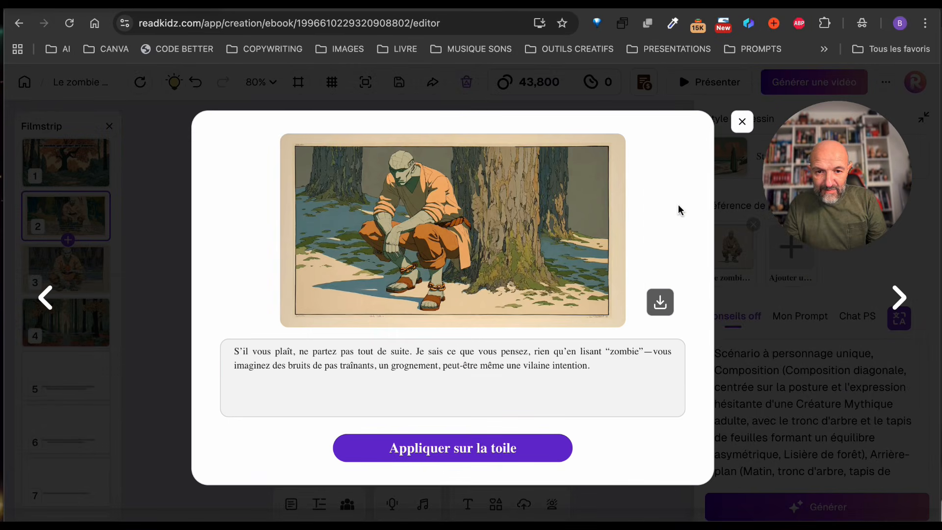
left_click(743, 123)
left_click(674, 239)
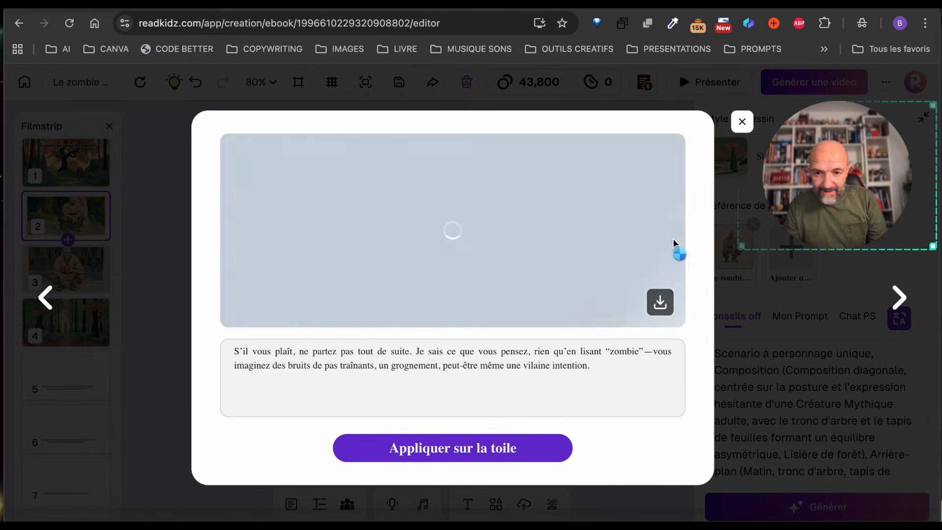
left_click(742, 125)
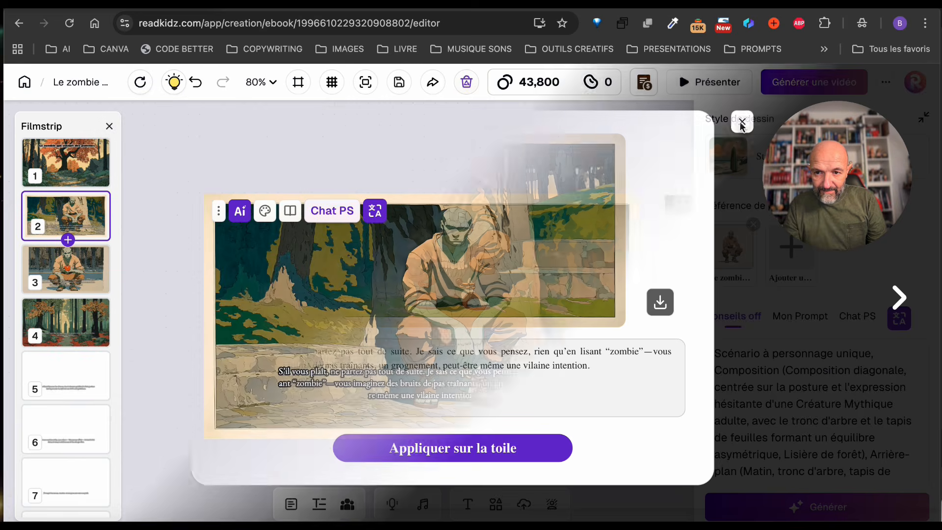
left_click(672, 267)
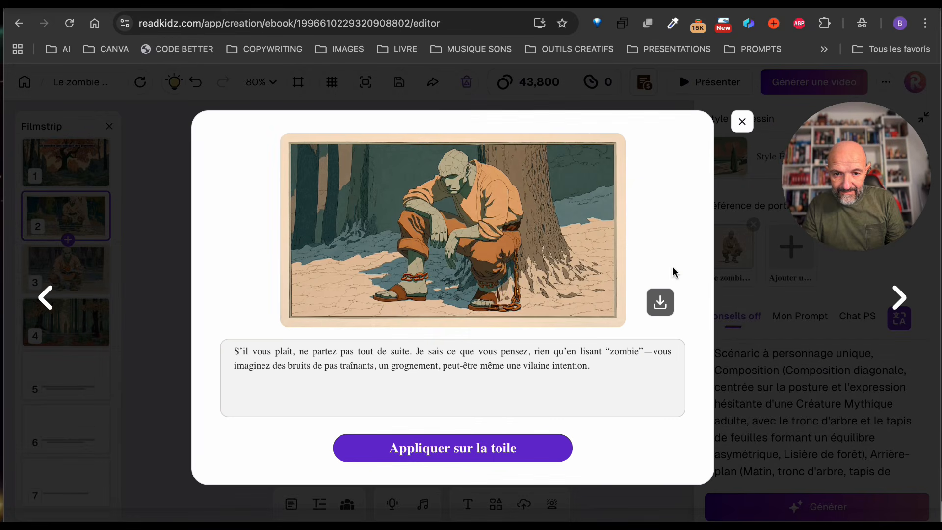
left_click(742, 123)
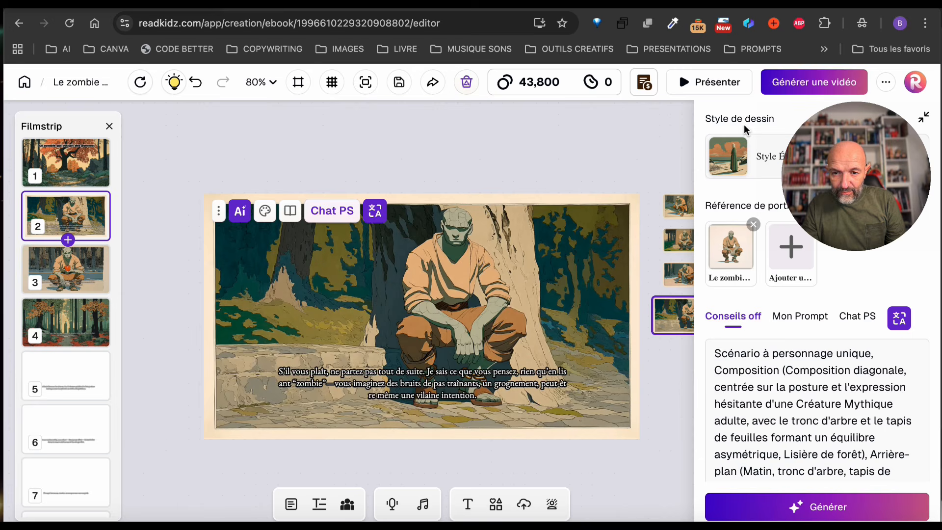
left_click(682, 279)
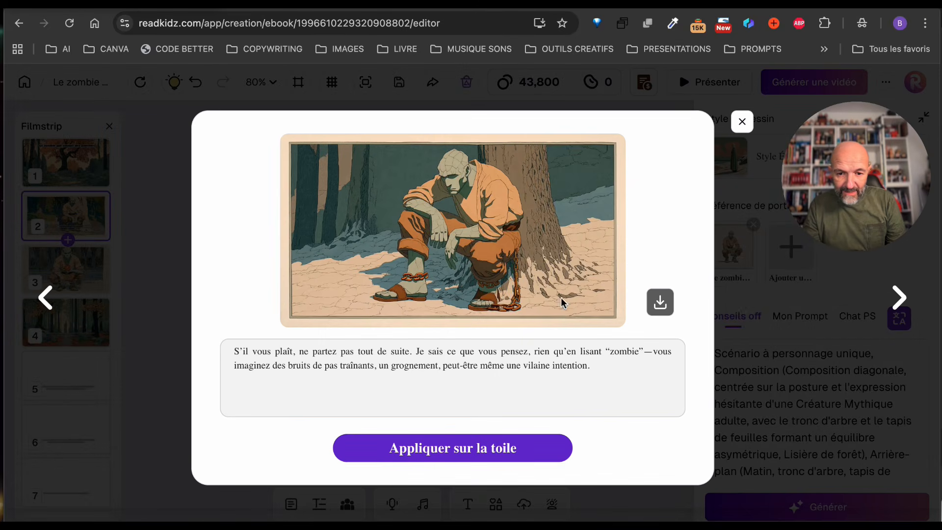
left_click(497, 450)
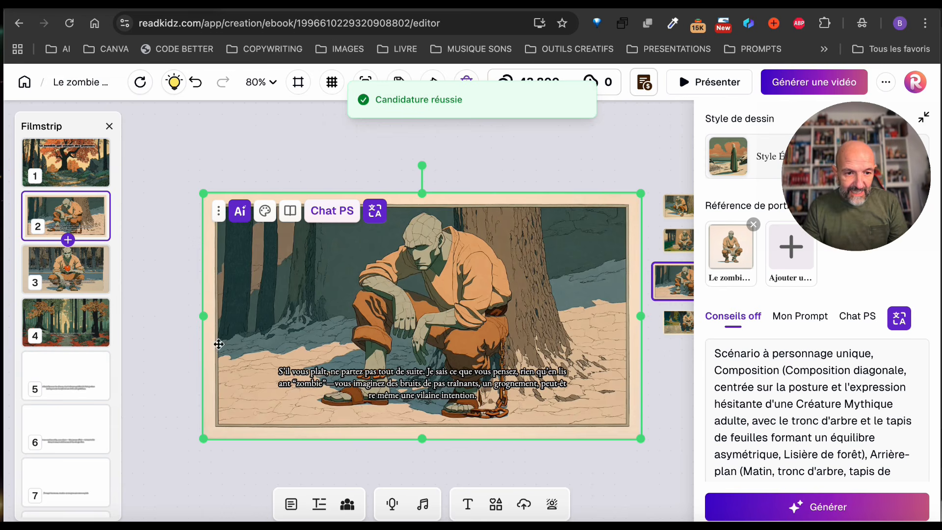
Step: View the illustrations on pages 3 and 4, and check the export options for the book
left_click(67, 269)
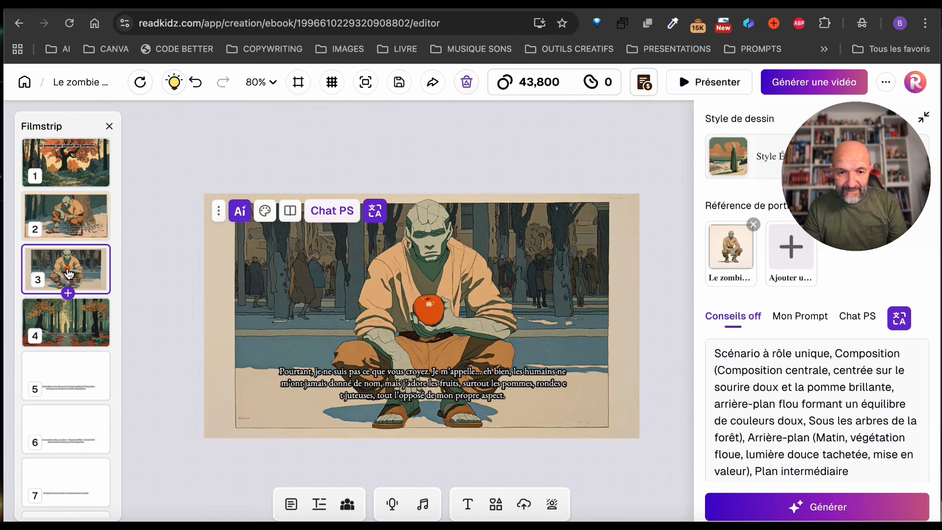
left_click(66, 328)
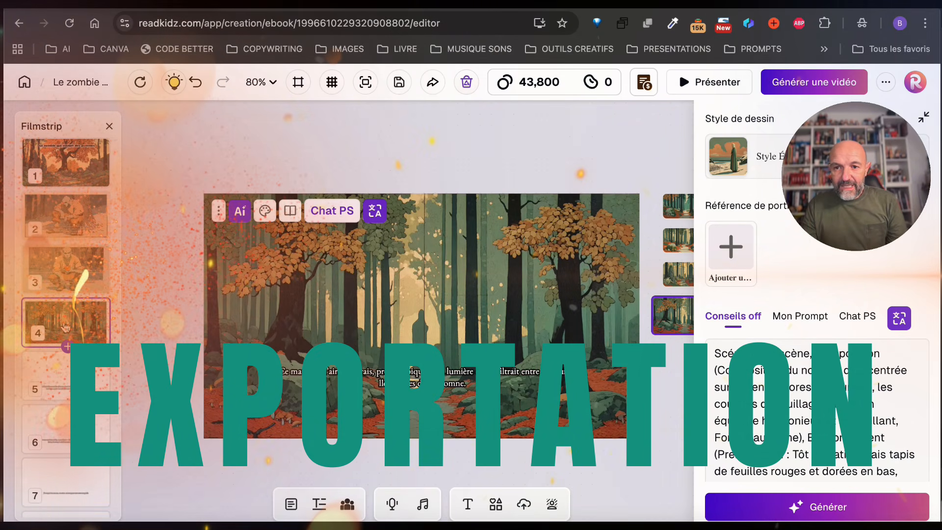
left_click(886, 82)
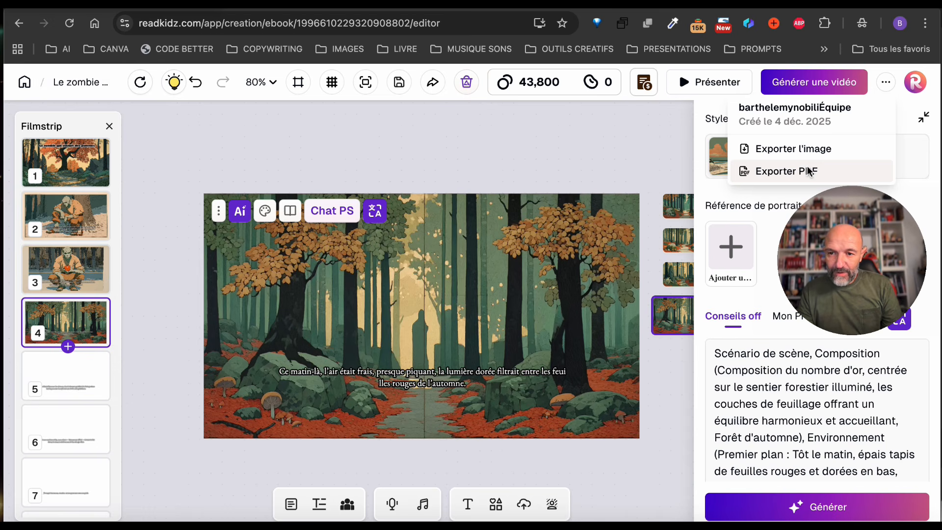
left_click(618, 153)
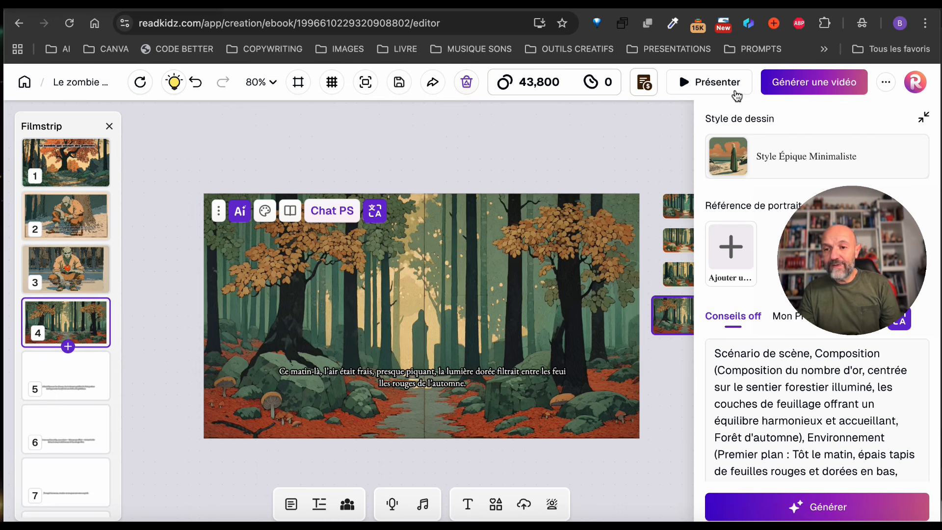
Step: Request a video named "Le zombie qui voulait des pommes" and continue despite the missing voice-overs
left_click(806, 88)
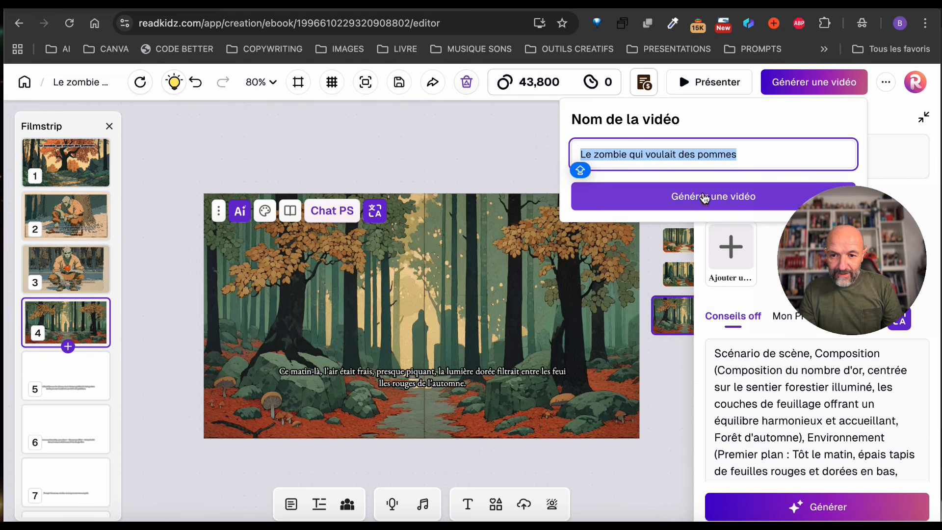
left_click(705, 196)
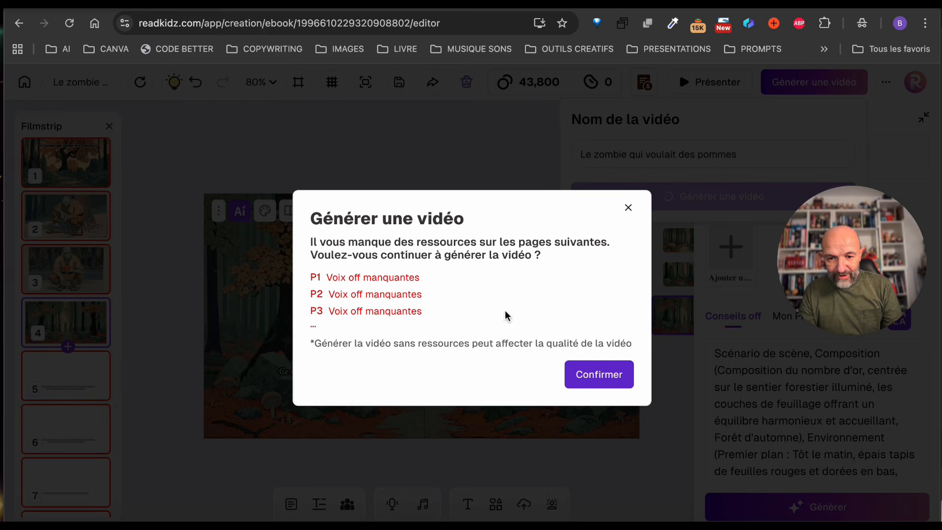
left_click(586, 379)
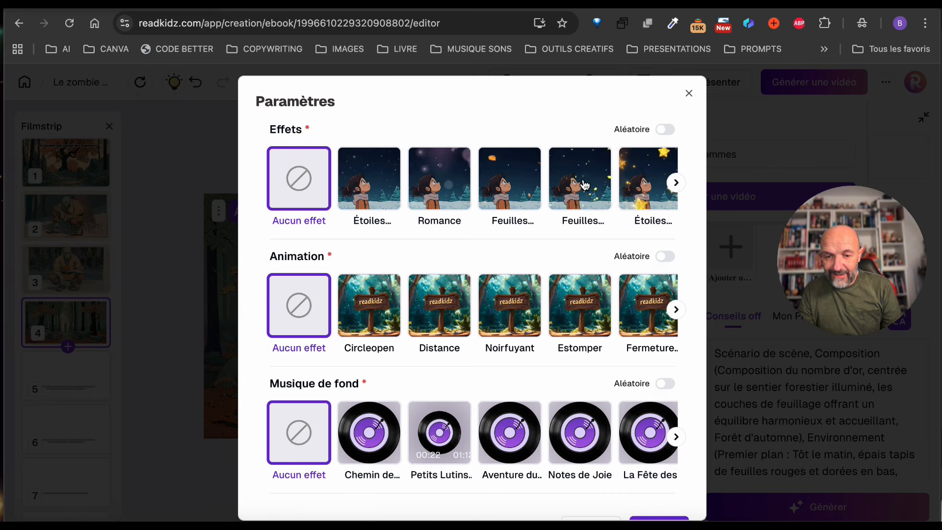
Step: Browse the video effects, set the animation to Estomper, and start the generation without an effect or background music
left_click(677, 182)
left_click(677, 183)
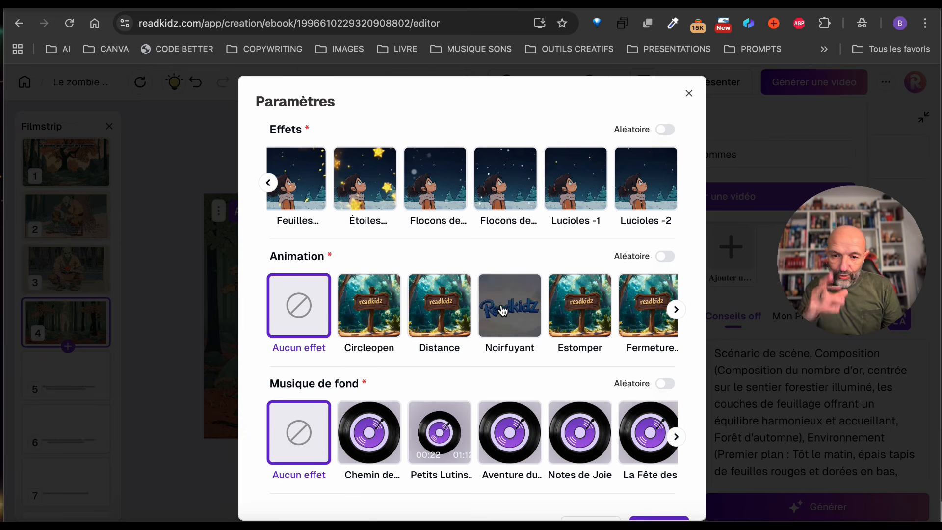
left_click(577, 312)
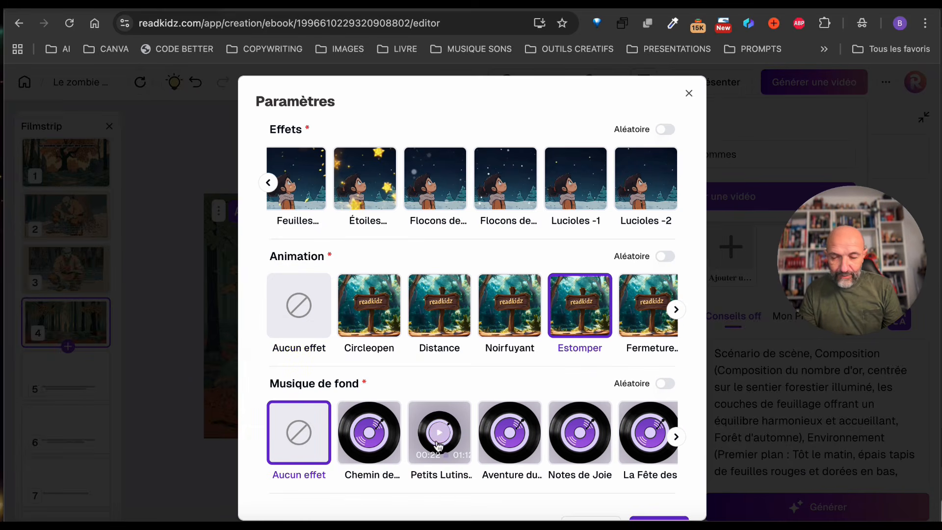
scroll(579, 432, "down", 1)
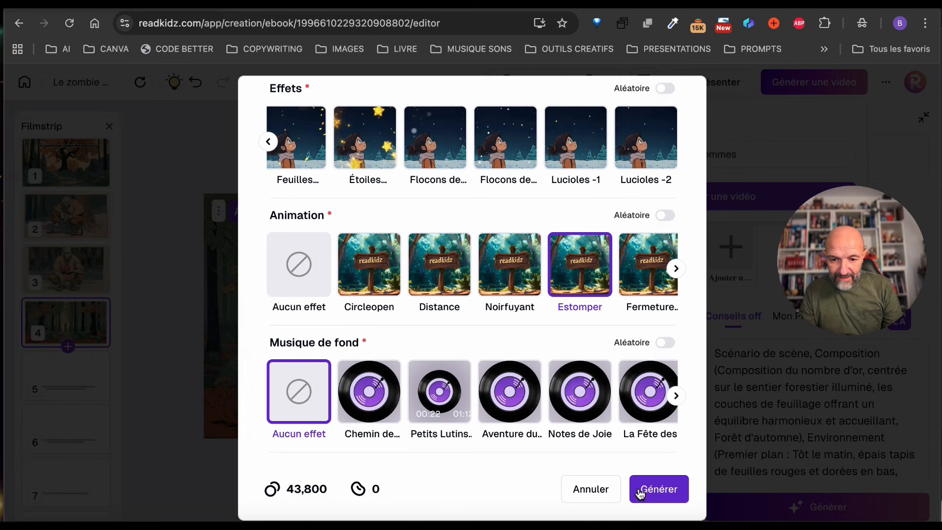
left_click(668, 491)
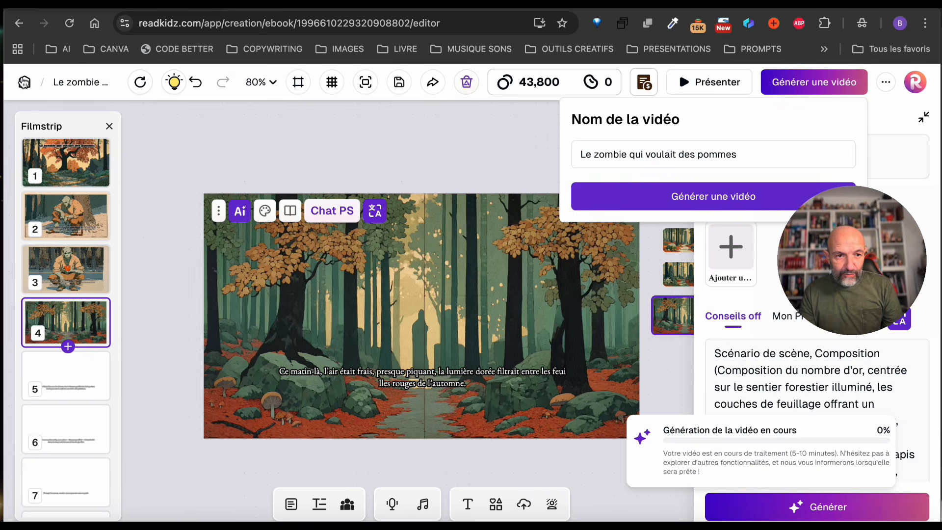
Step: Leave the editor for the video creations, and play the finished video "Le Zombie Végan" briefly
left_click(24, 81)
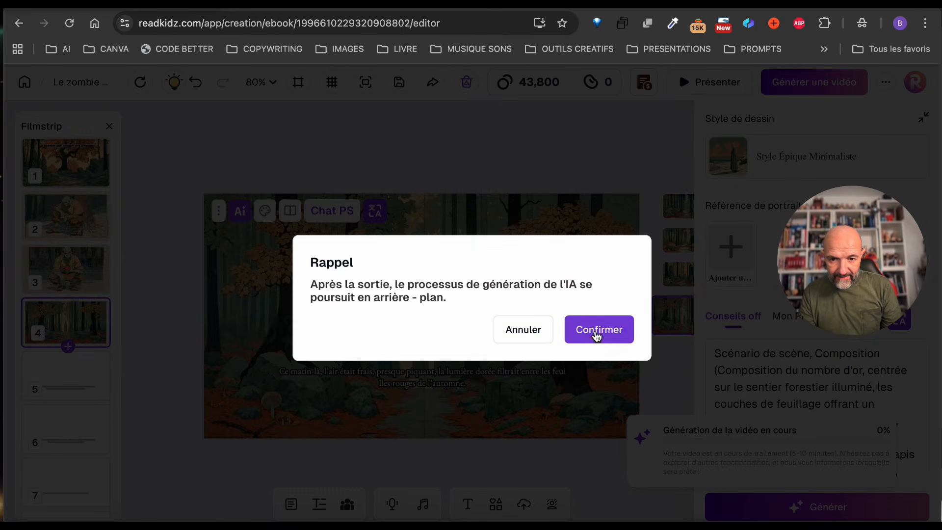
left_click(596, 331)
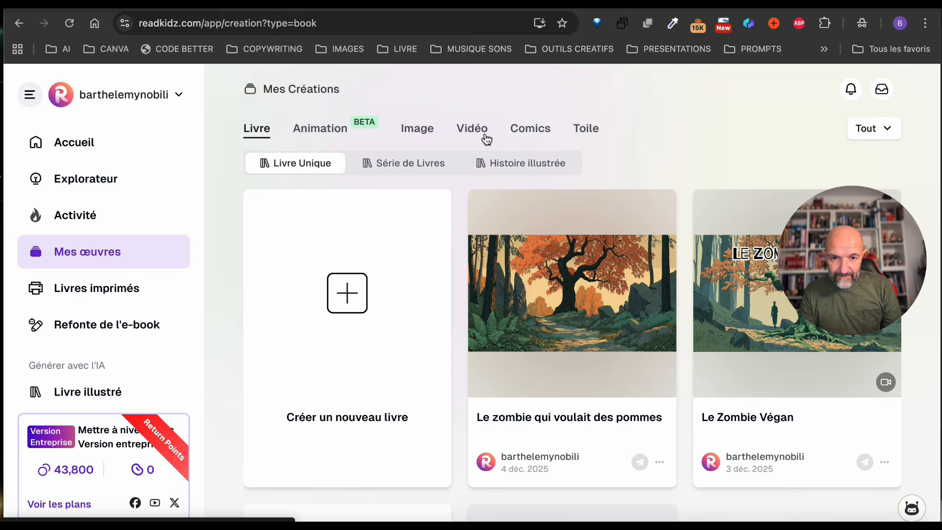
left_click(481, 131)
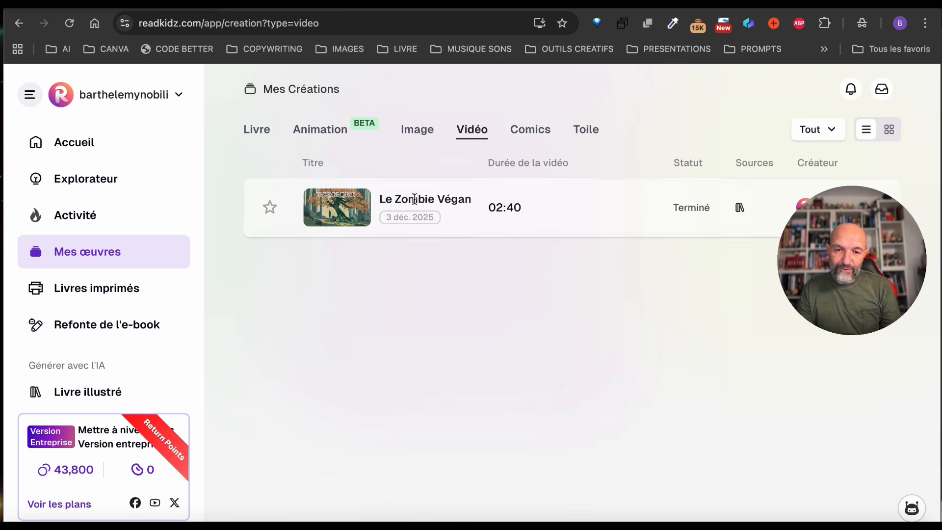
left_click(339, 209)
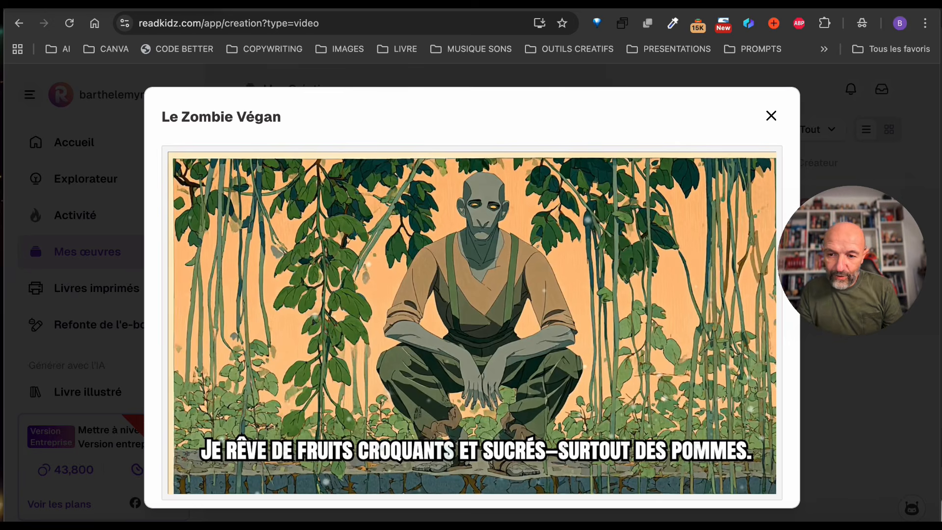
key("Escape")
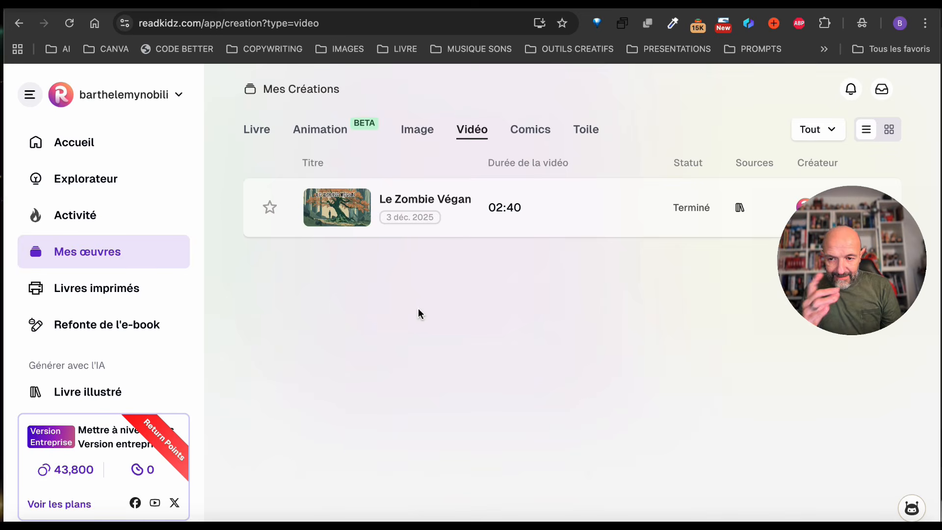
Step: Open the book "Le Zombie Végan" from the book creations and go to its page 3
left_click(256, 130)
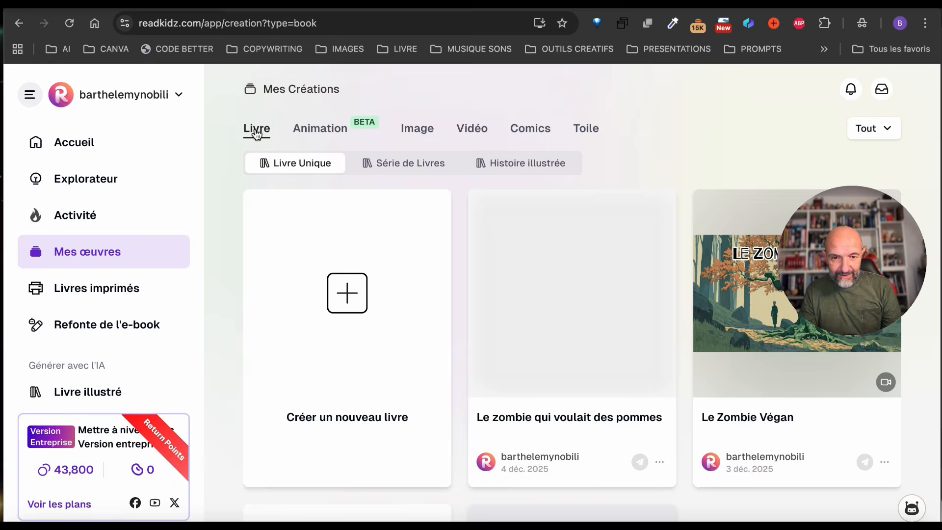
left_click(739, 314)
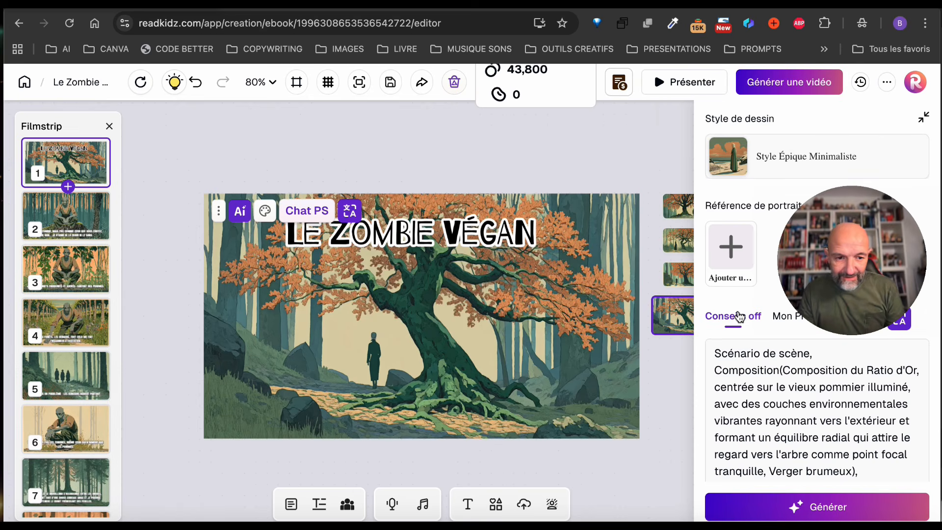
left_click(68, 271)
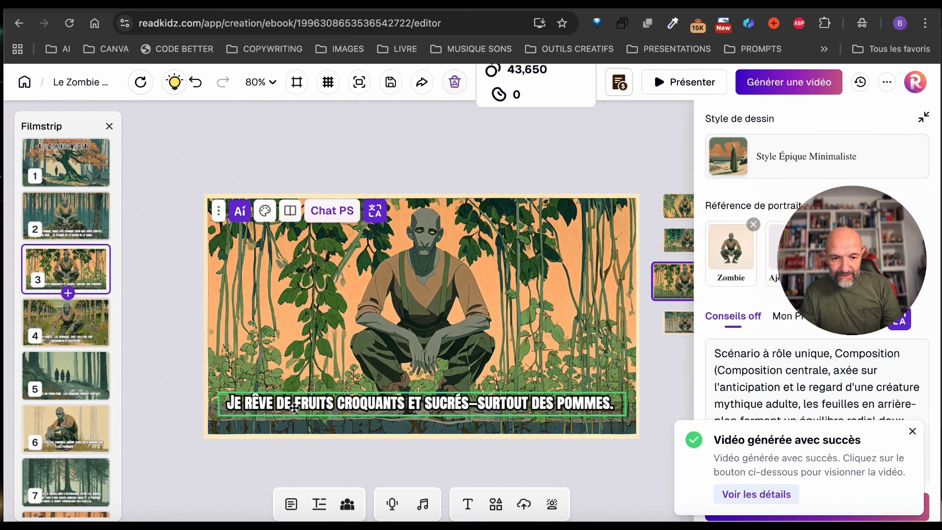
Step: Present the book "Le Zombie Végan" and page forward from the cover through its illustrated, captioned pages
left_click(294, 408)
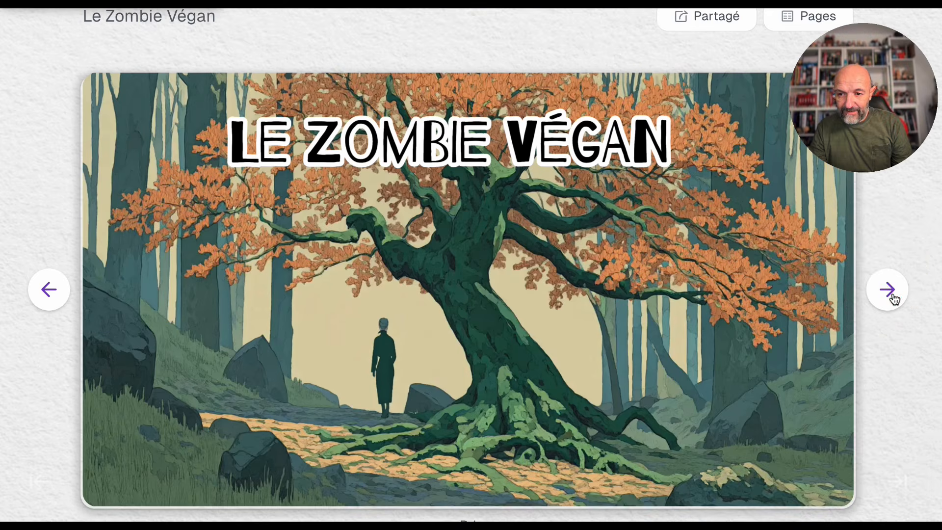
left_click(889, 293)
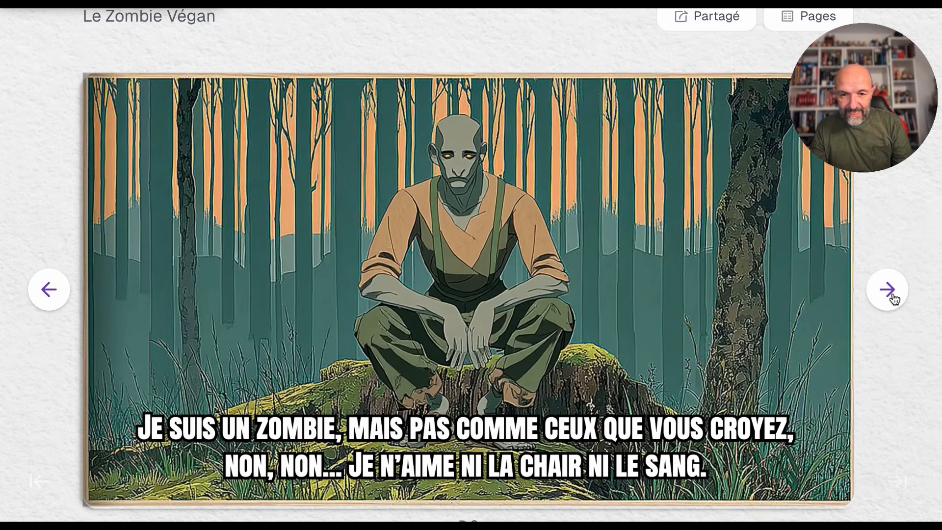
left_click(893, 296)
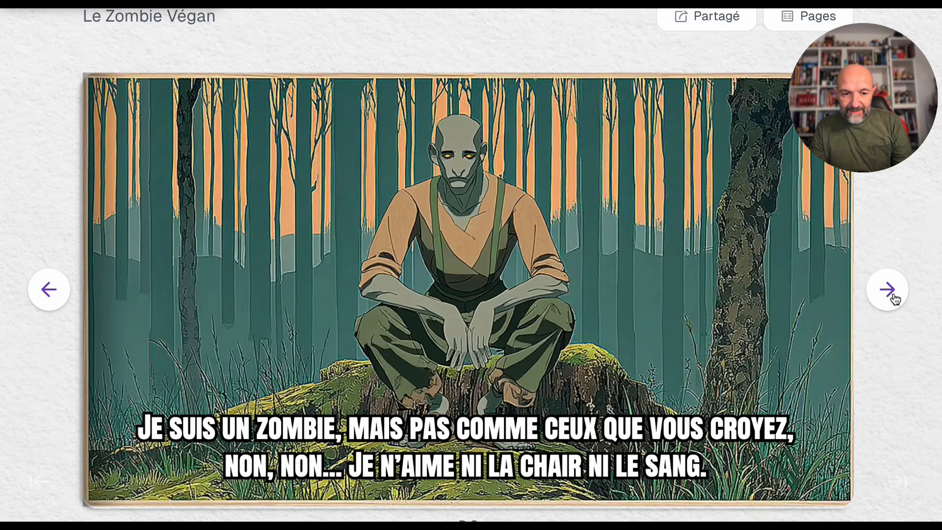
left_click(894, 298)
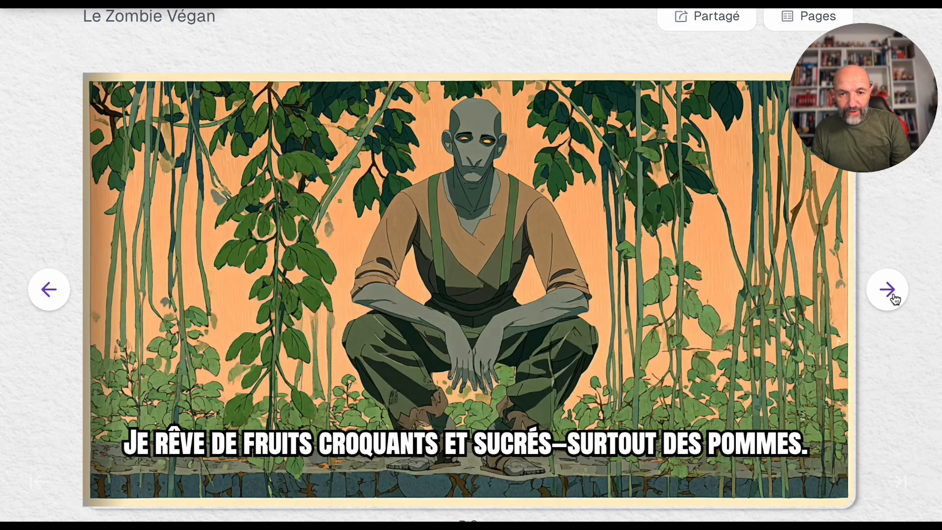
left_click(894, 298)
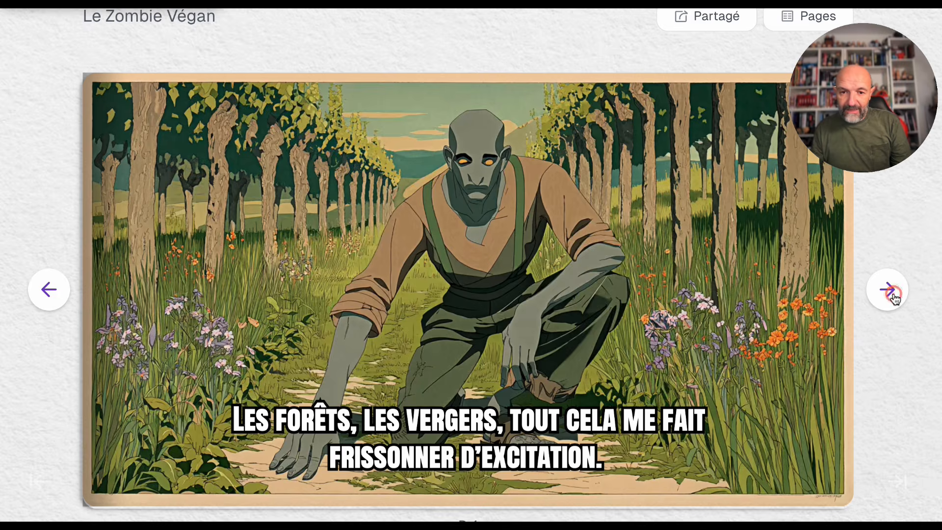
left_click(894, 298)
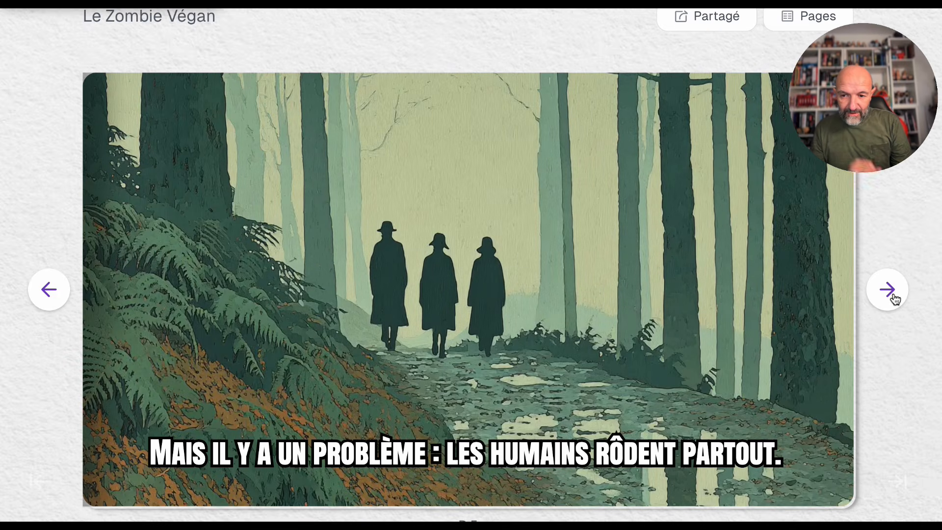
left_click_drag(826, 481, 690, 305)
left_click(891, 291)
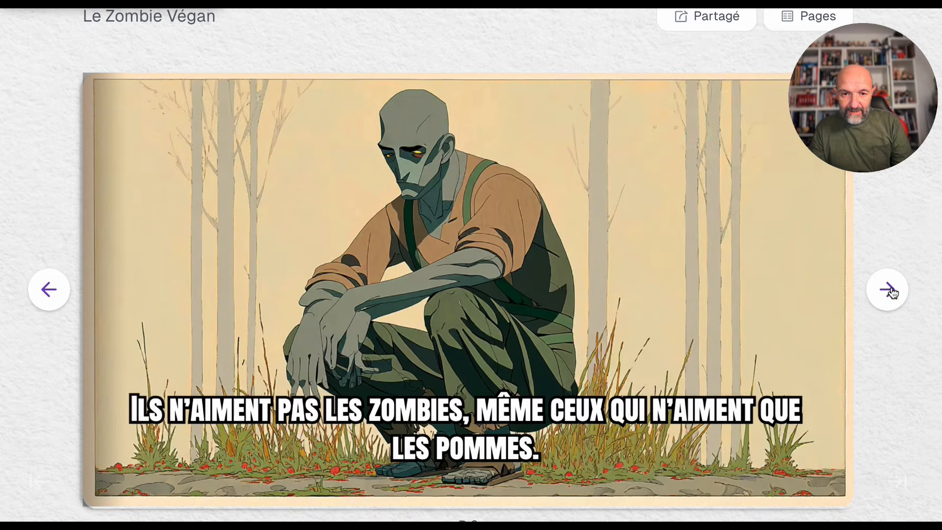
left_click(892, 293)
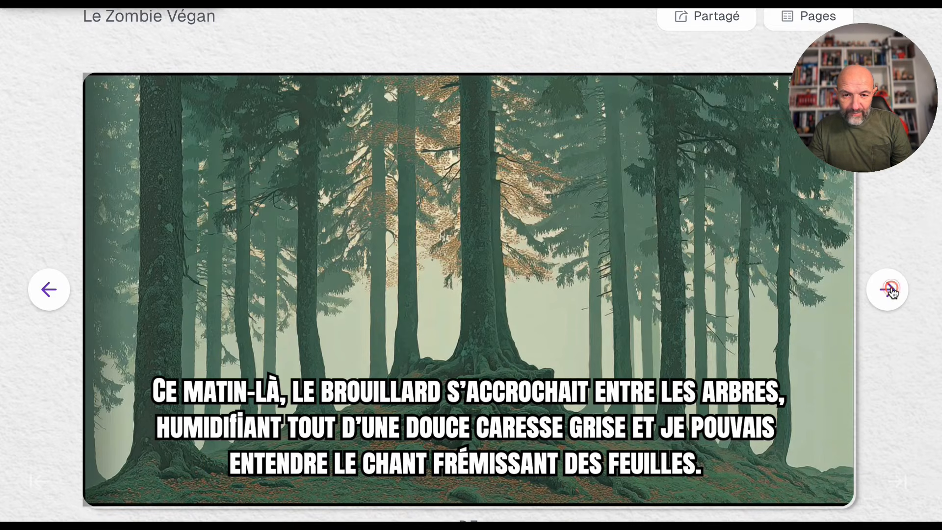
left_click(892, 291)
left_click(893, 291)
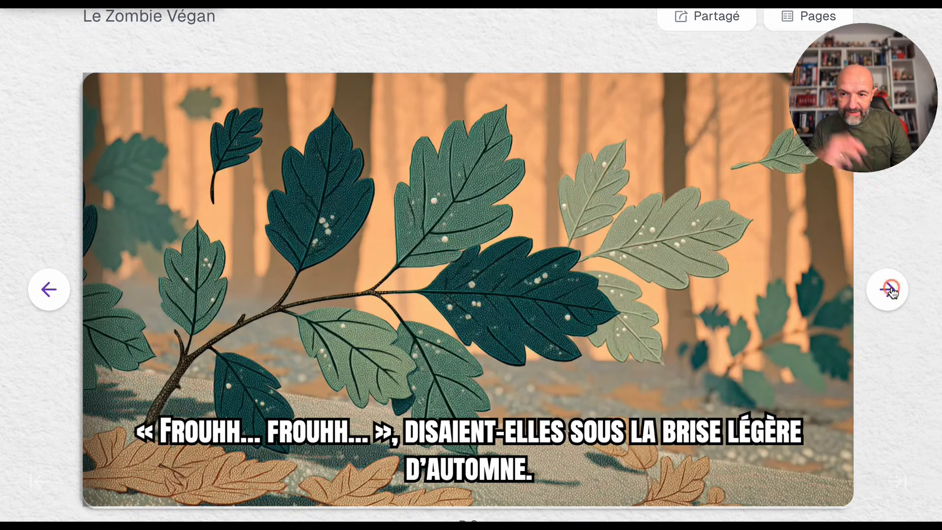
left_click(893, 291)
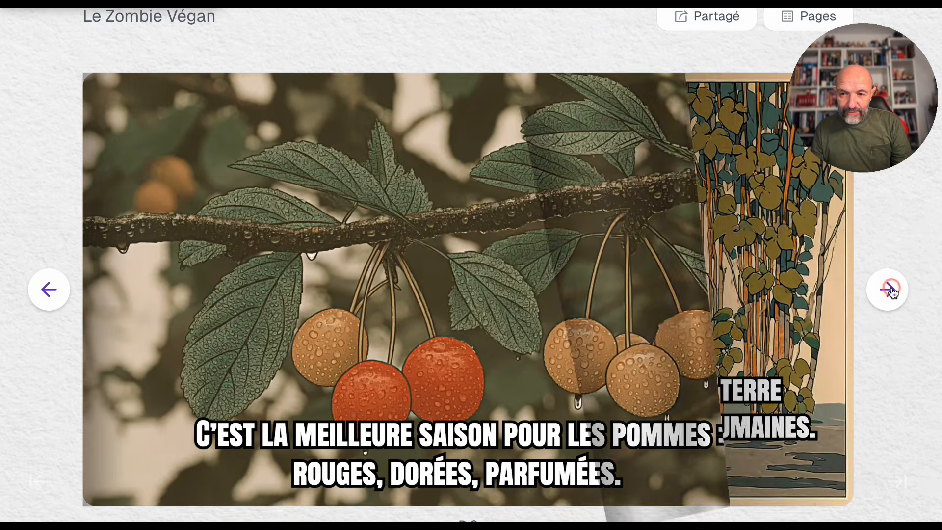
left_click(893, 291)
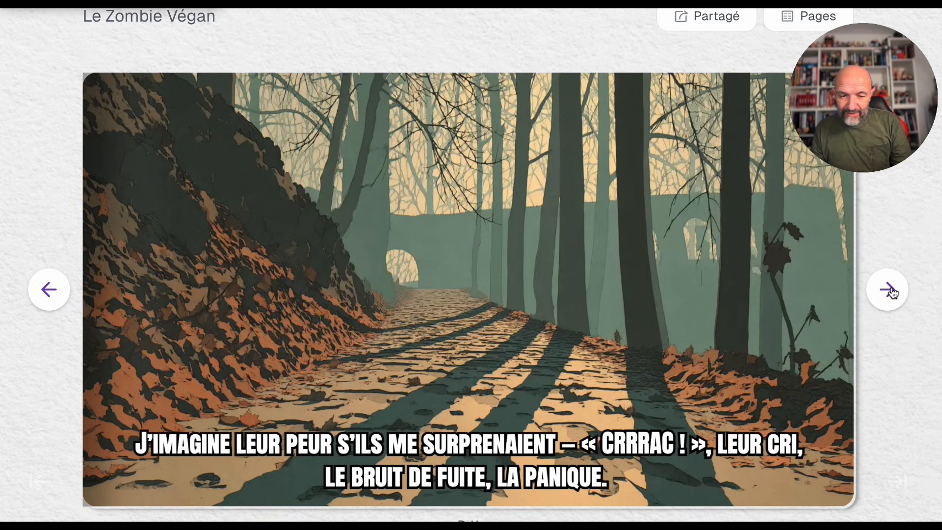
left_click(892, 291)
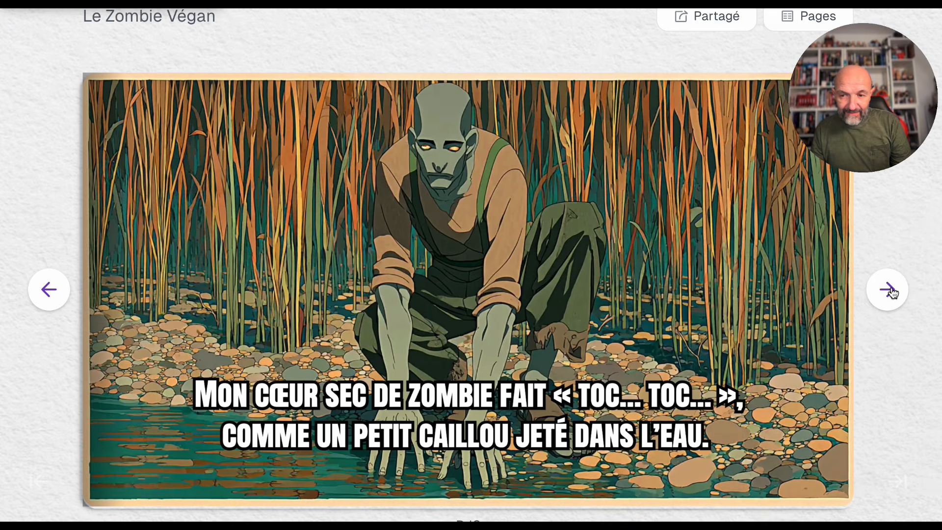
left_click(892, 291)
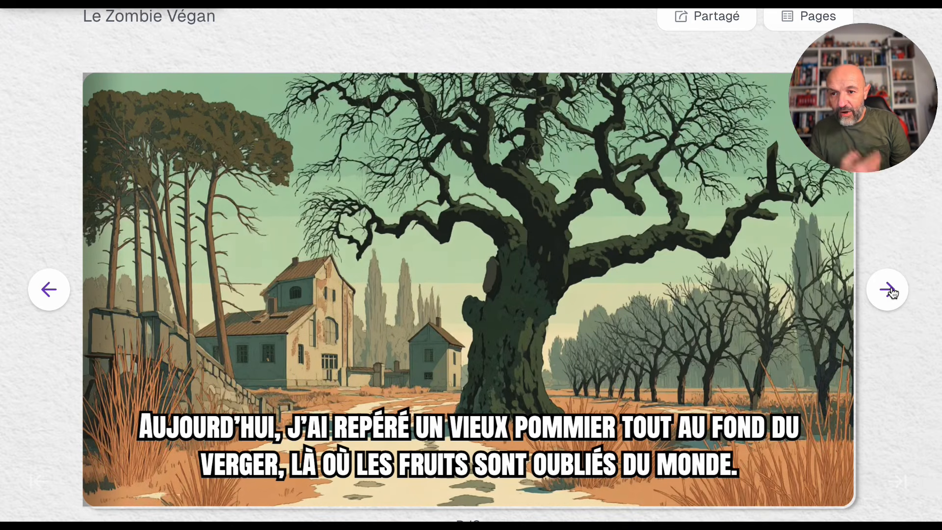
left_click(893, 292)
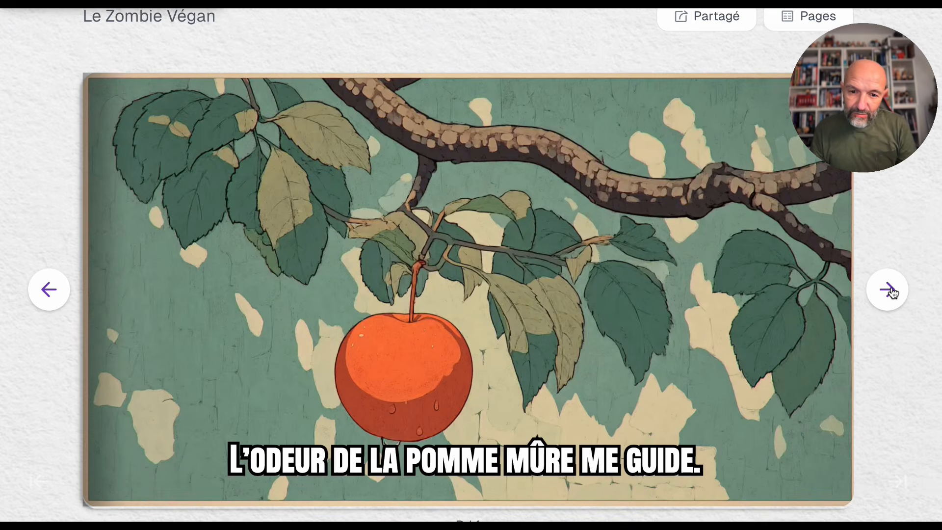
left_click(892, 291)
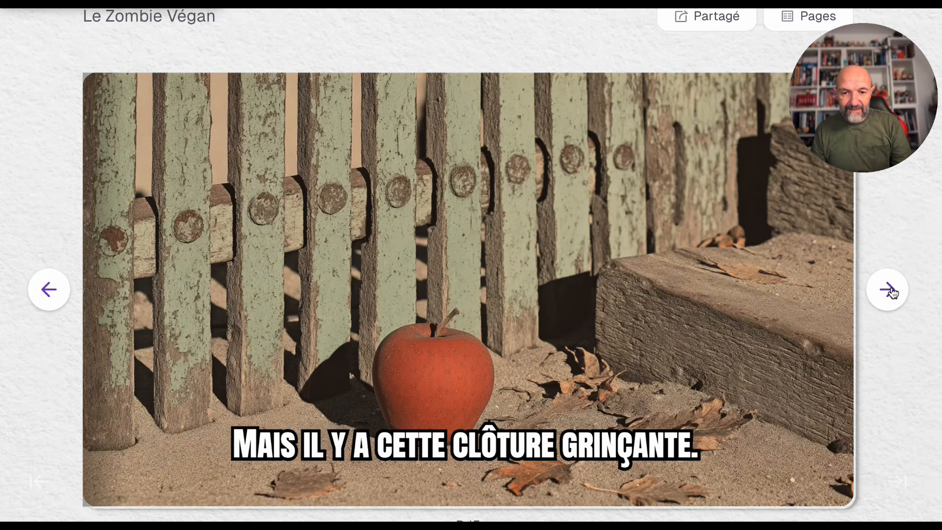
left_click(893, 292)
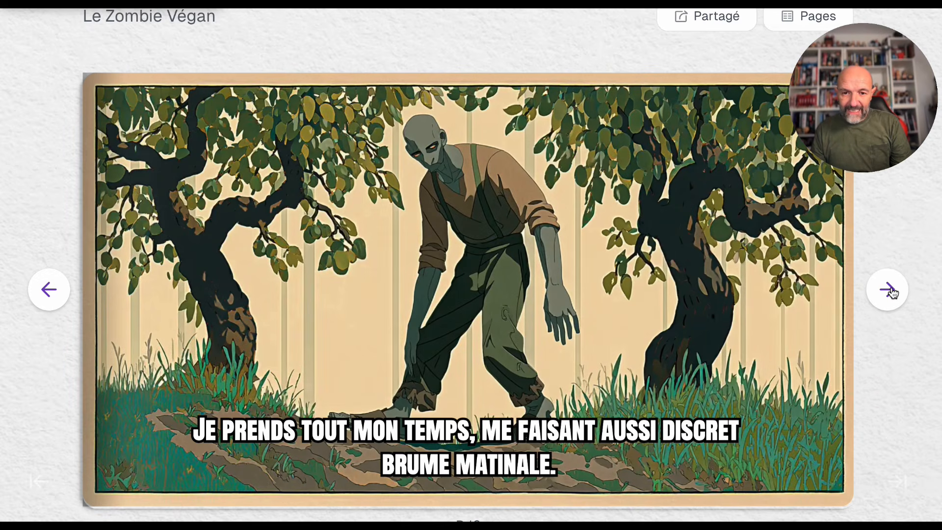
left_click(892, 291)
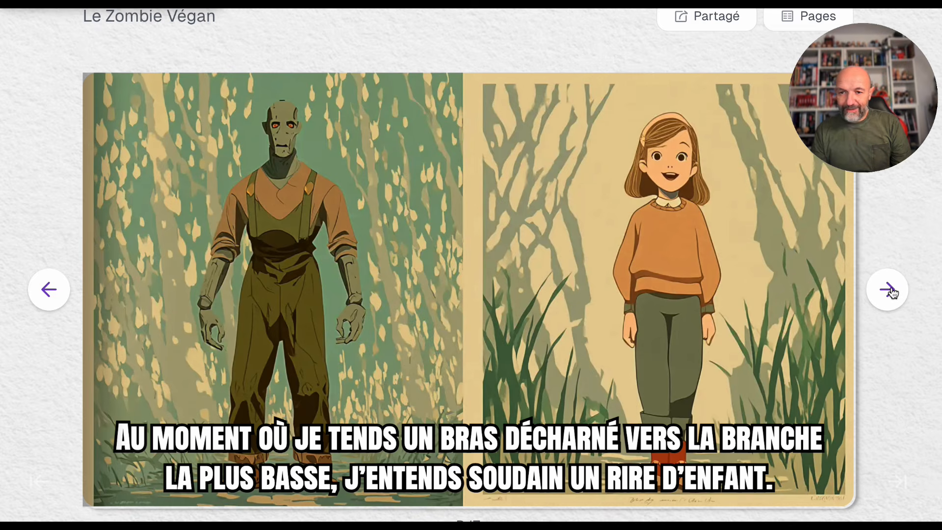
left_click(892, 292)
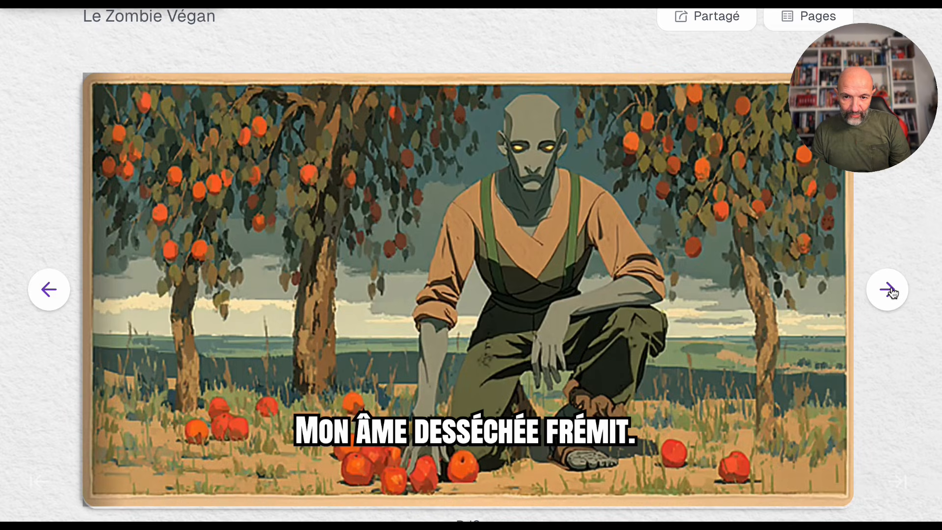
left_click(892, 291)
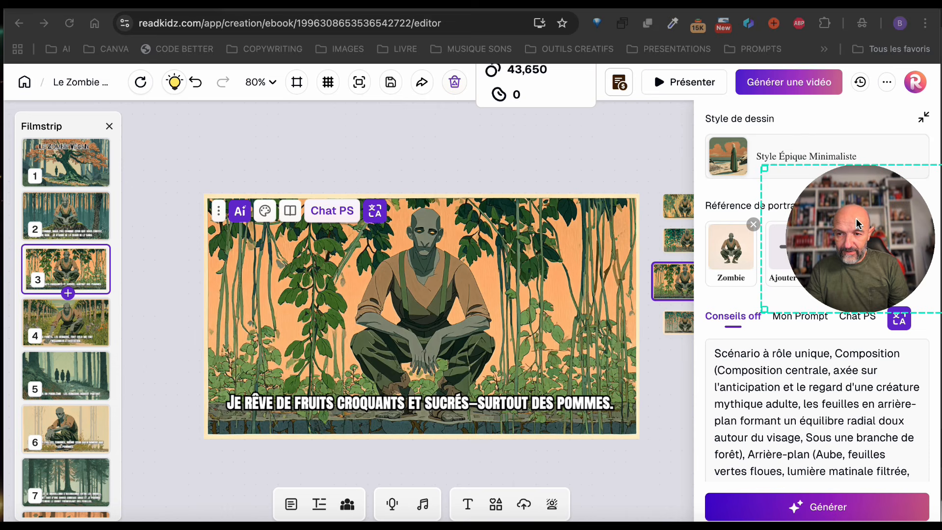
Step: Open the book's additional options in the editor to examine the image, PDF and download choices
left_click(887, 85)
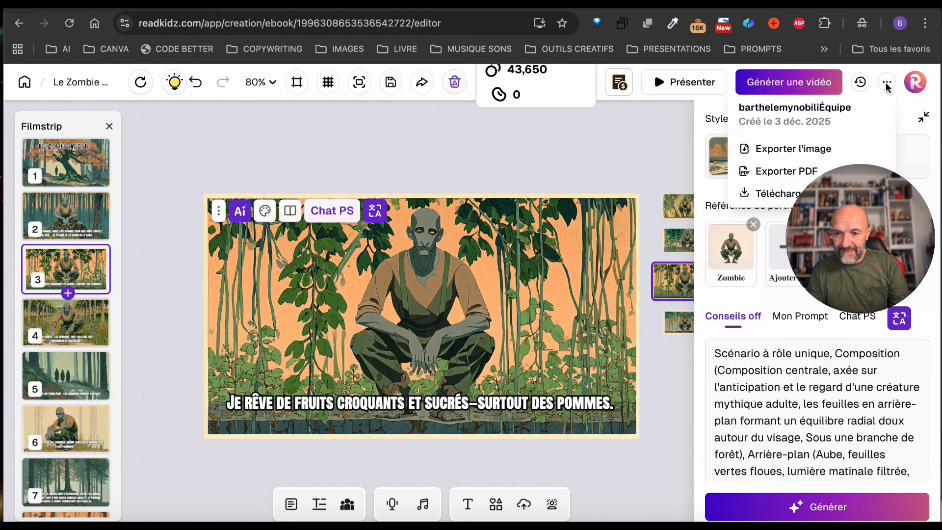
left_click_drag(847, 239, 822, 157)
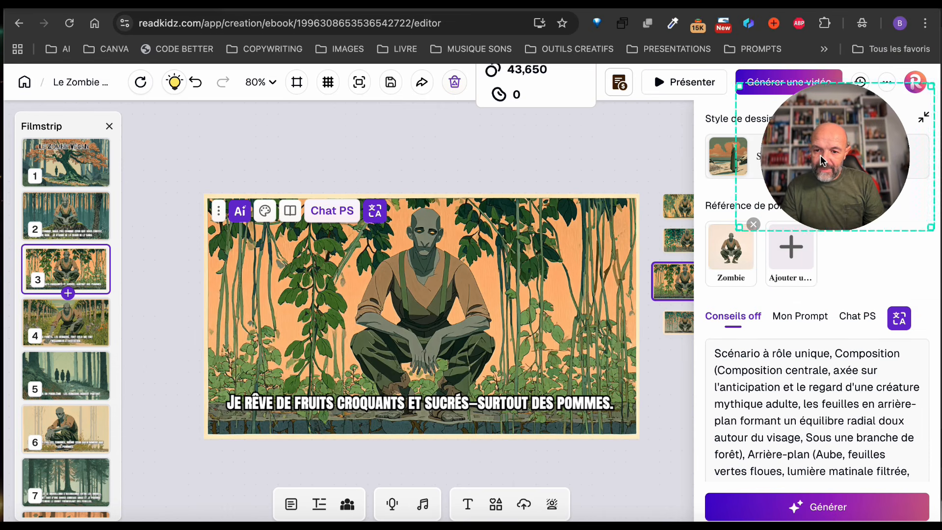